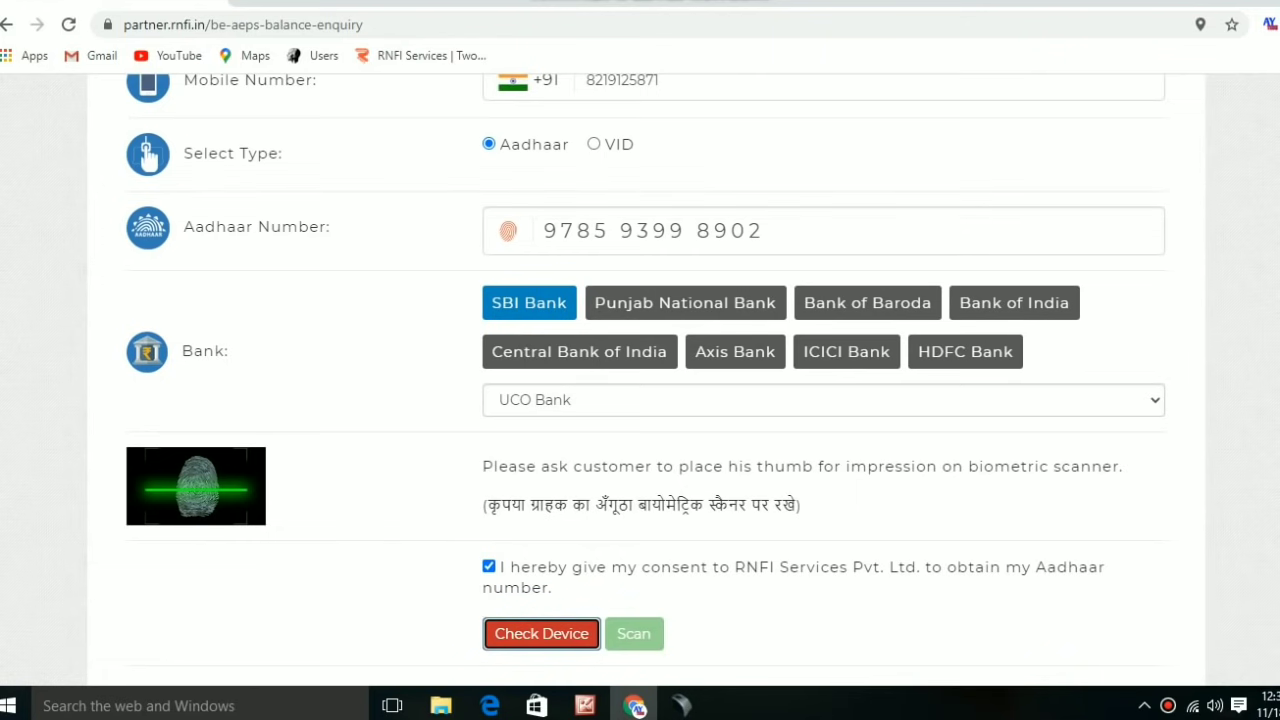
scroll(640, 380, "up", 5)
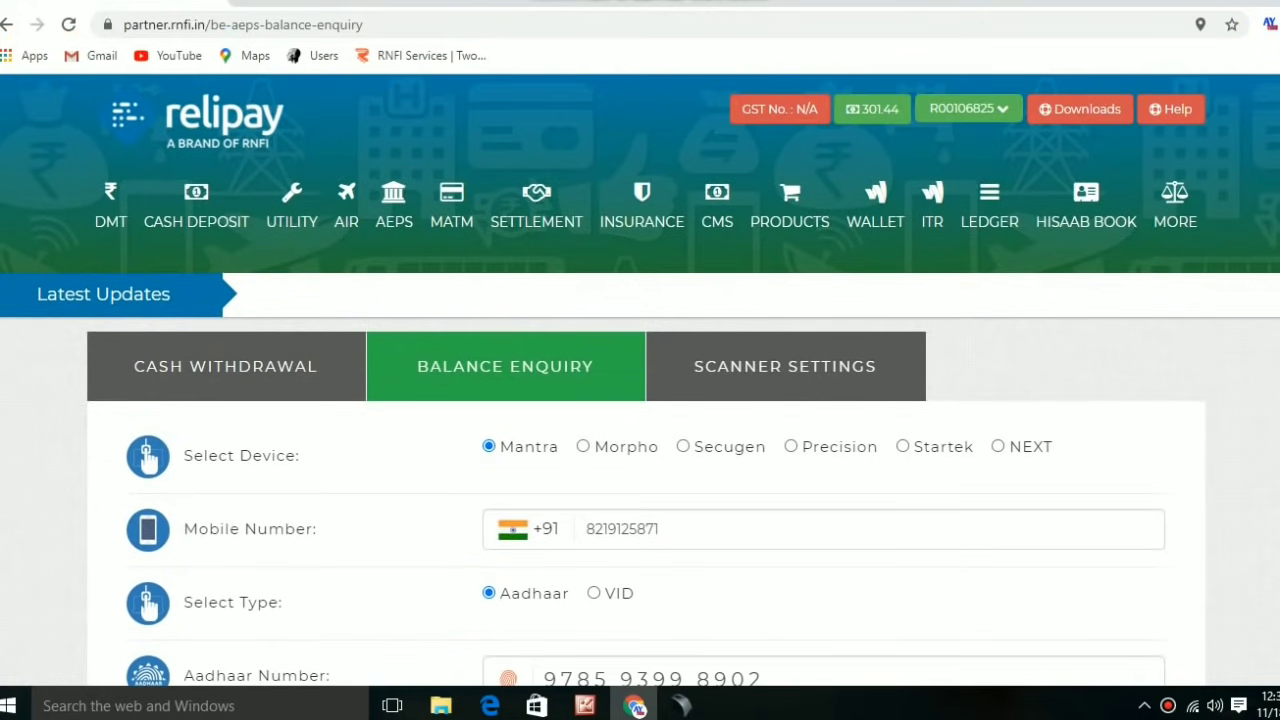
scroll(640, 380, "down", 4)
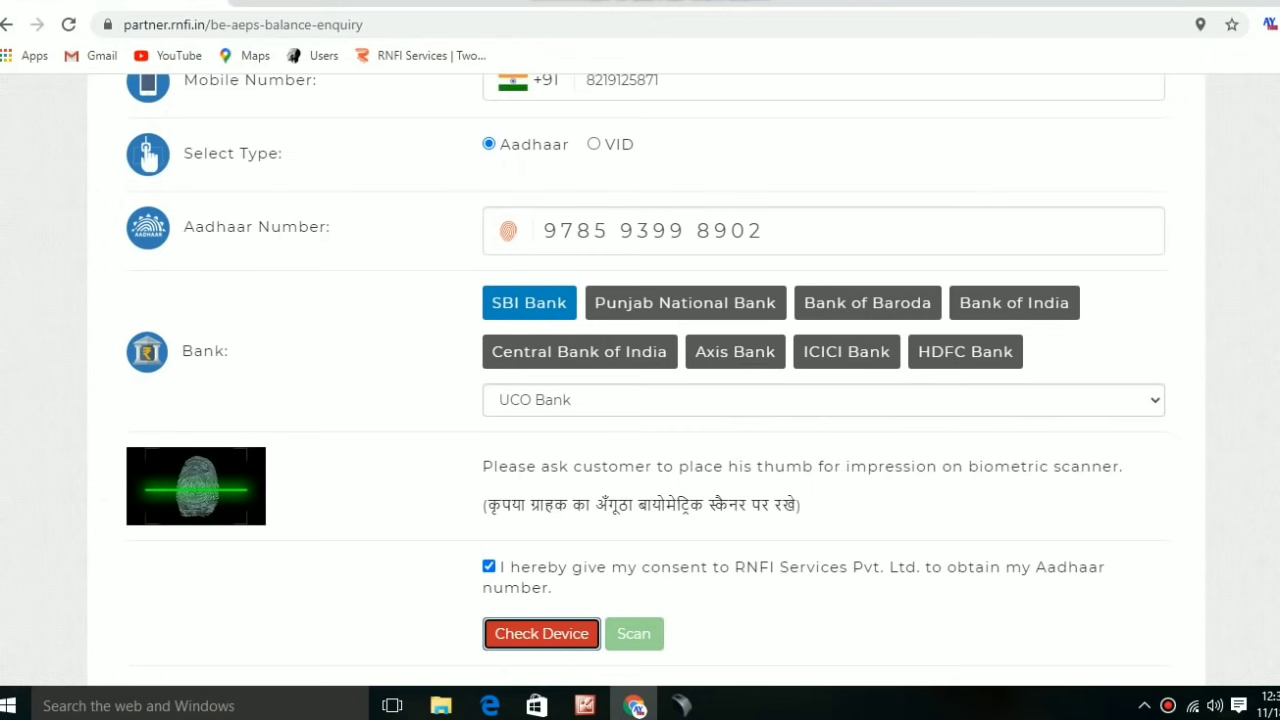
scroll(640, 380, "up", 4)
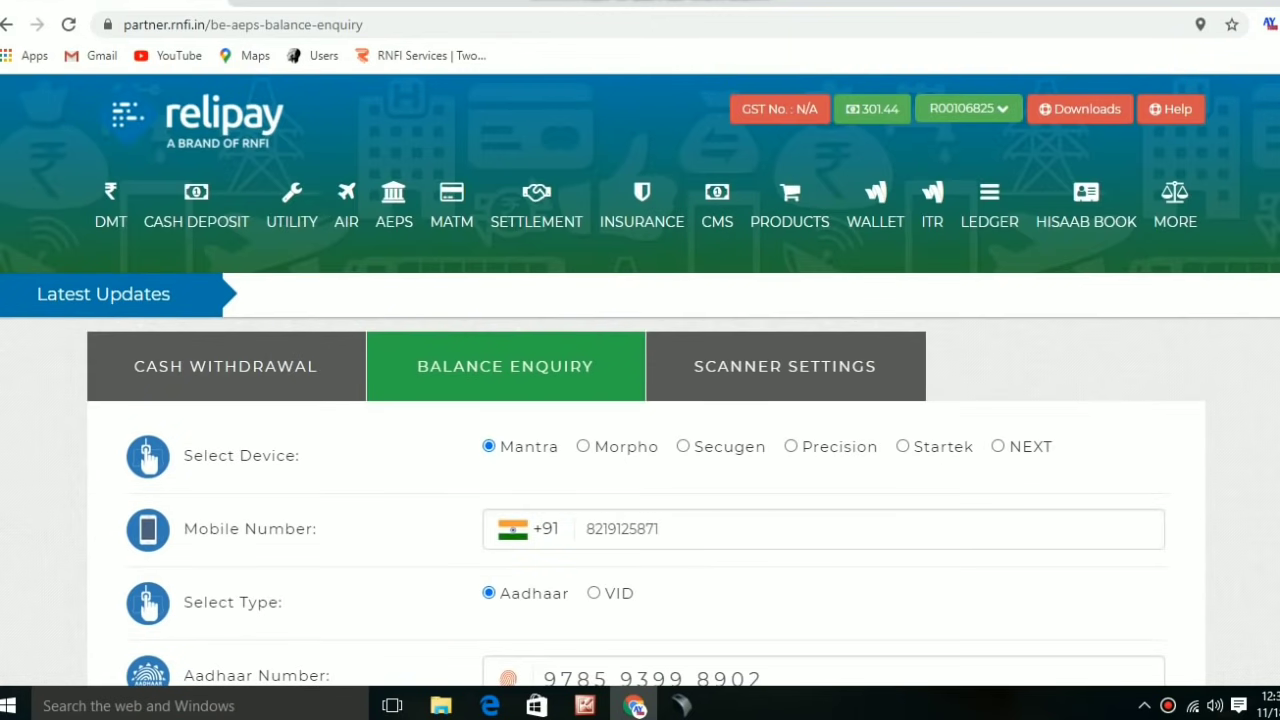
scroll(640, 380, "down", 4)
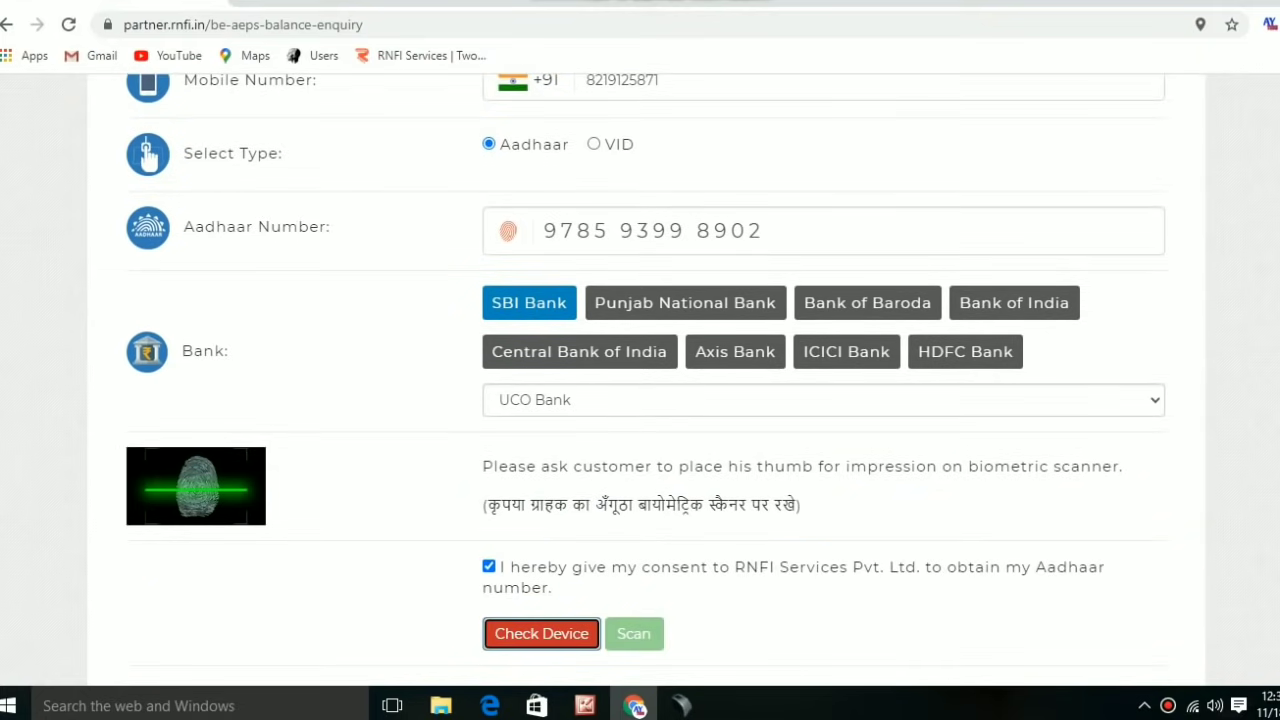
scroll(640, 380, "up", 4)
scroll(640, 380, "down", 4)
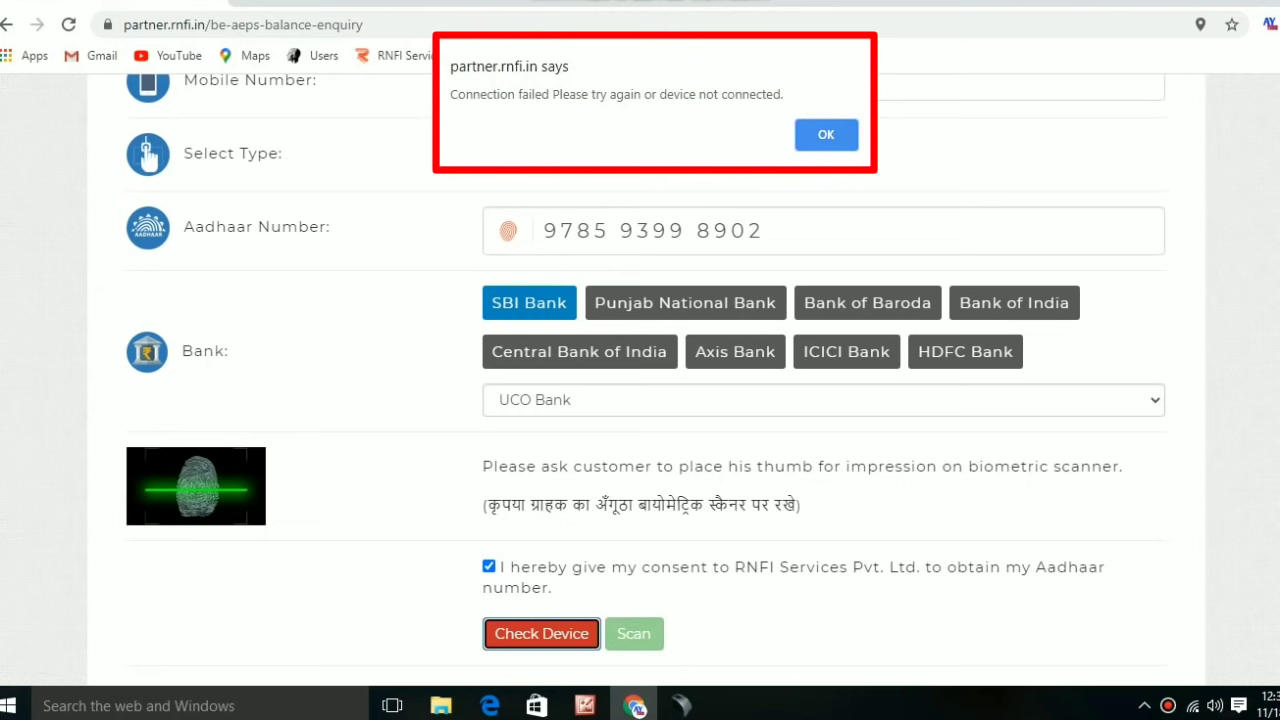
key("Return")
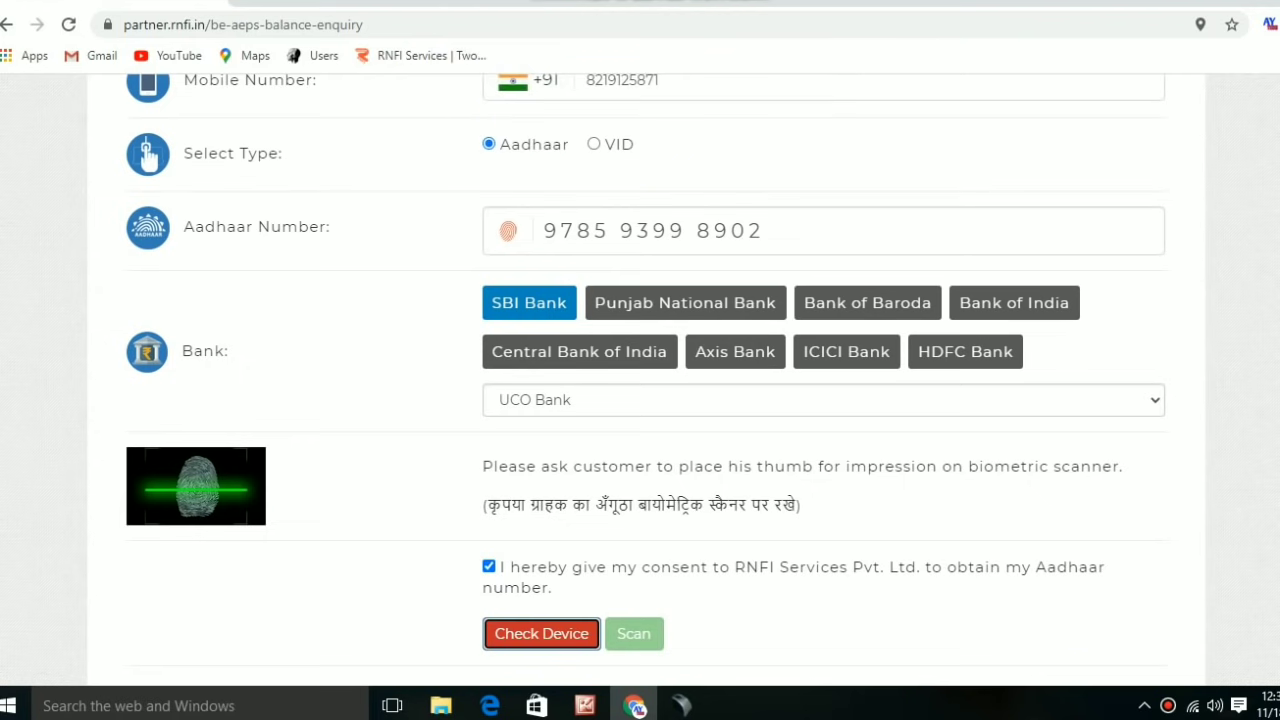
scroll(640, 380, "up", 5)
scroll(640, 380, "down", 5)
Search Google for 'mantra rd service' in a new Chrome tab.
key("ctrl+t")
type("m")
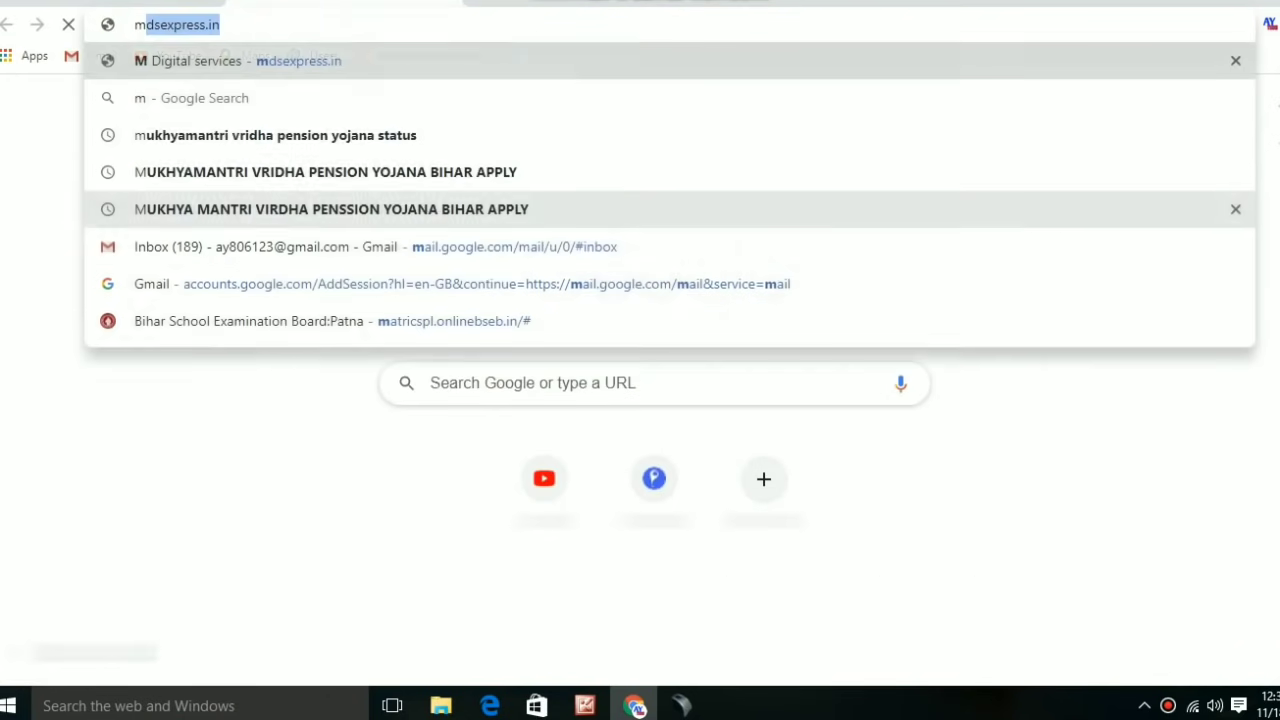
type("antra")
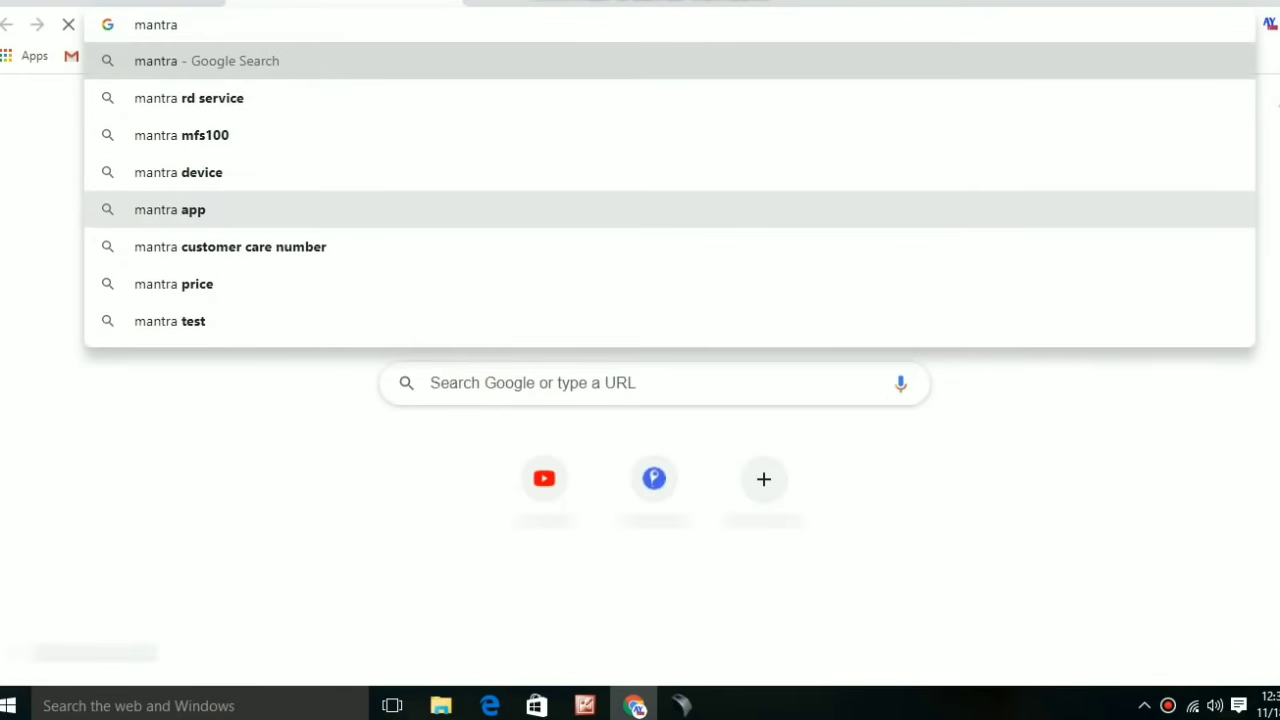
key("Down")
key("Return")
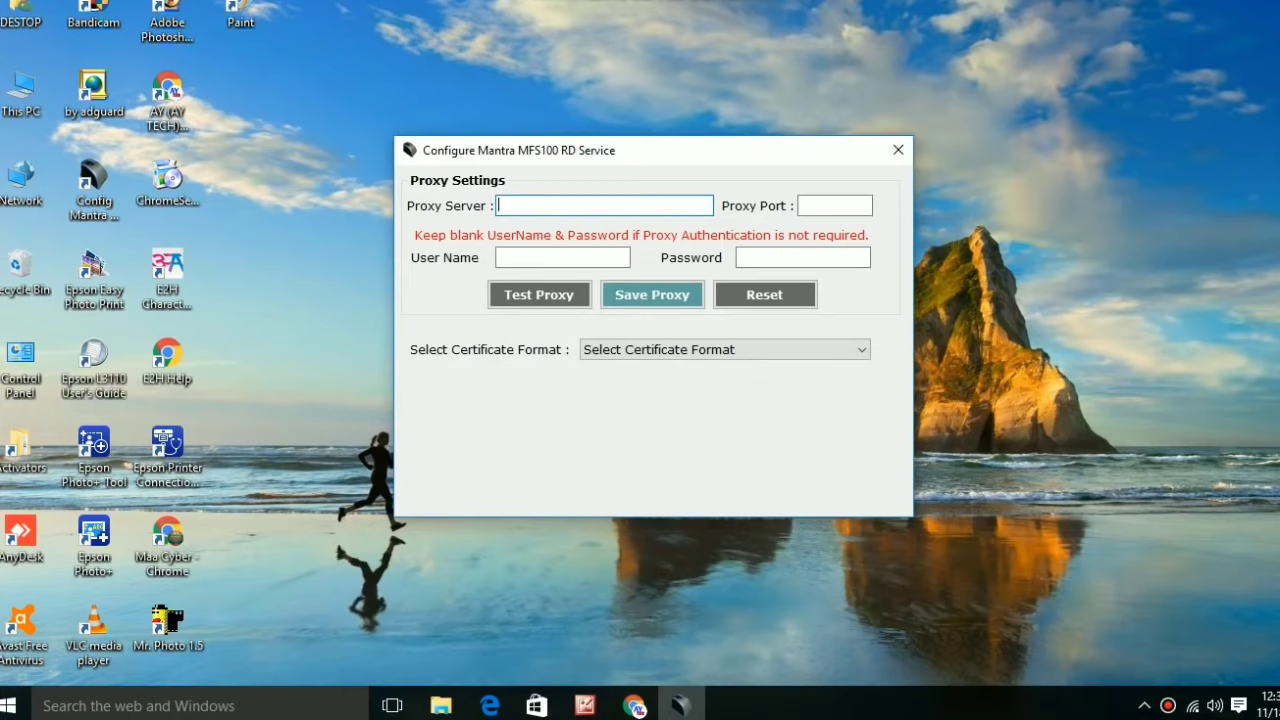
Bring the search results back and open the 'MANTRA RD Service - Mantra Softech' result.
mouse_move(634, 705)
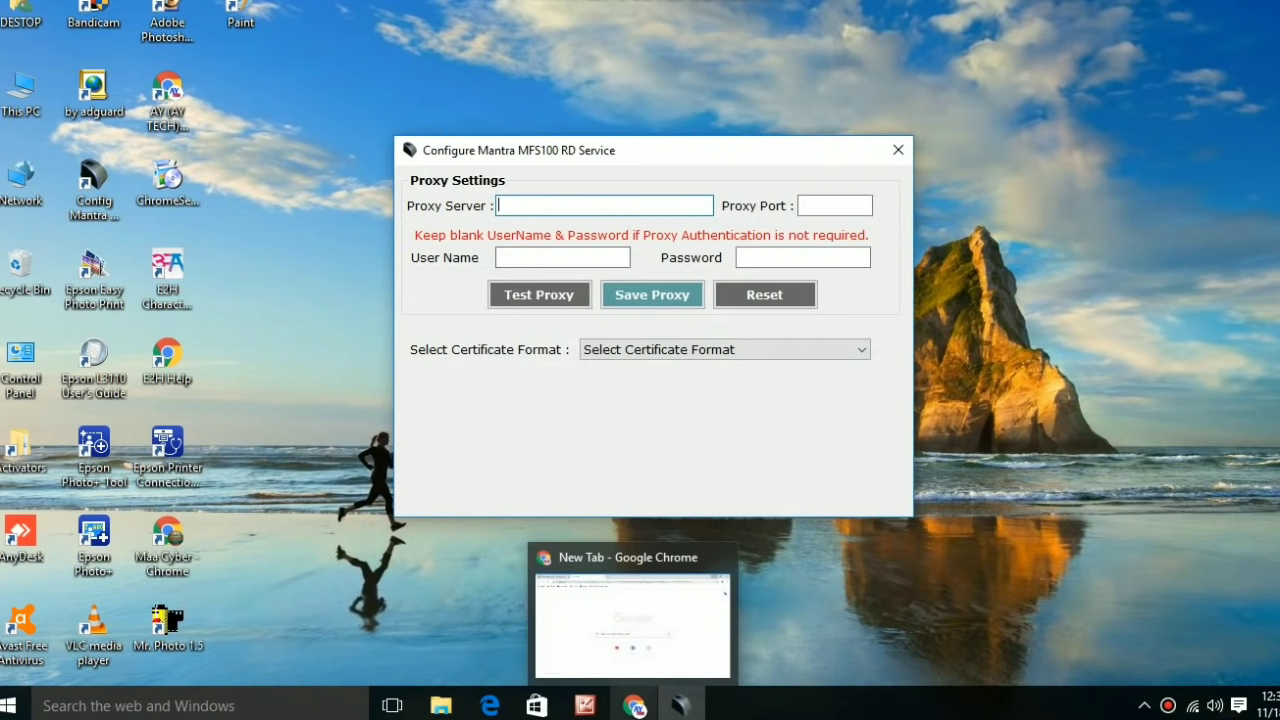
left_click(632, 622)
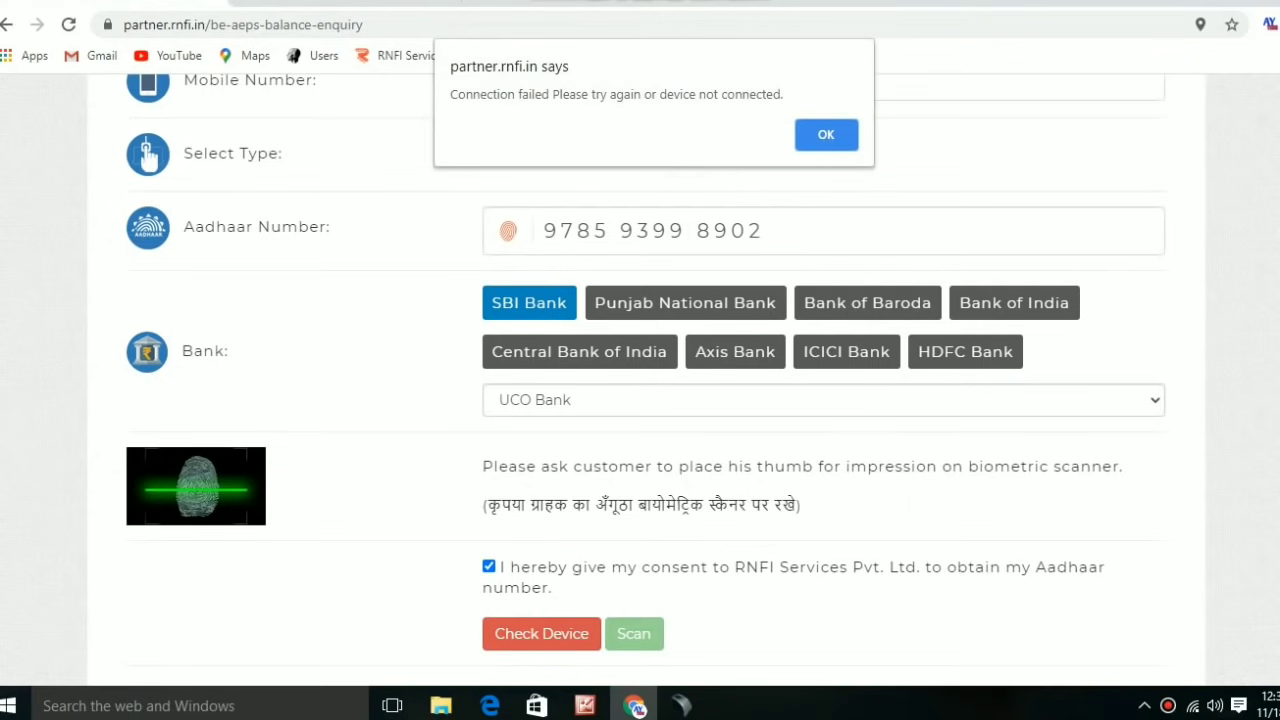
key("Return")
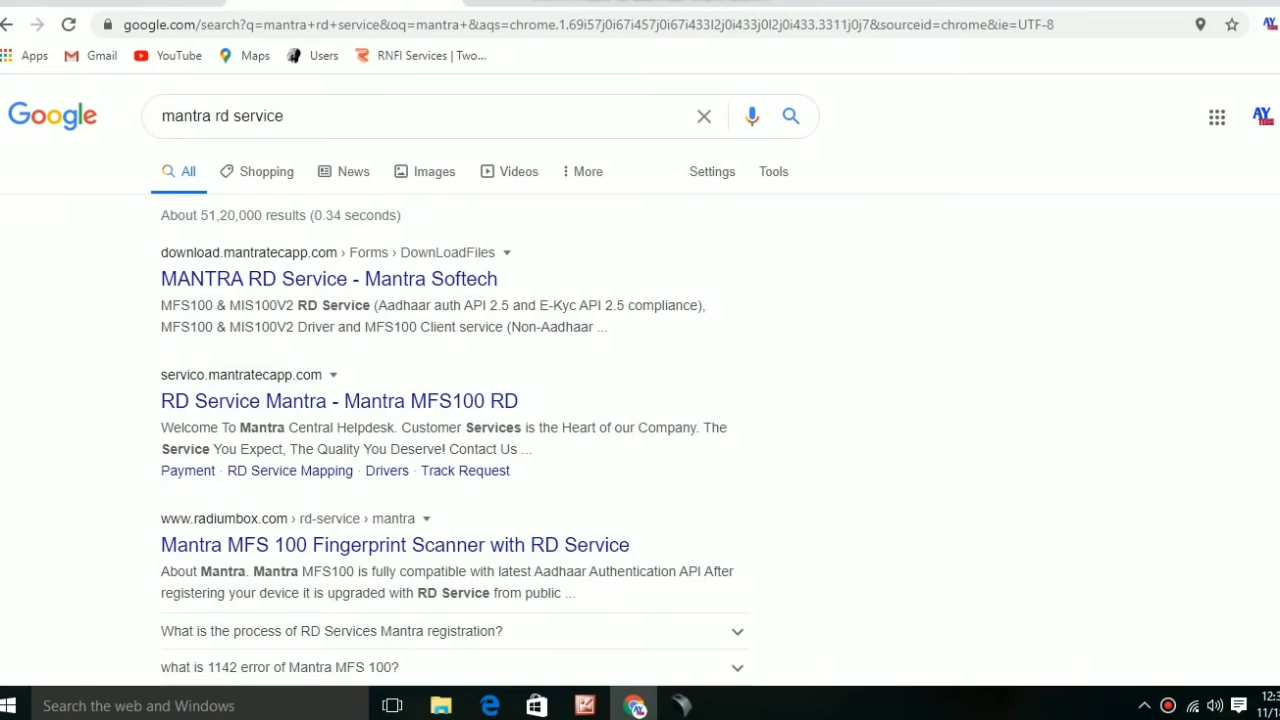
left_click(329, 279)
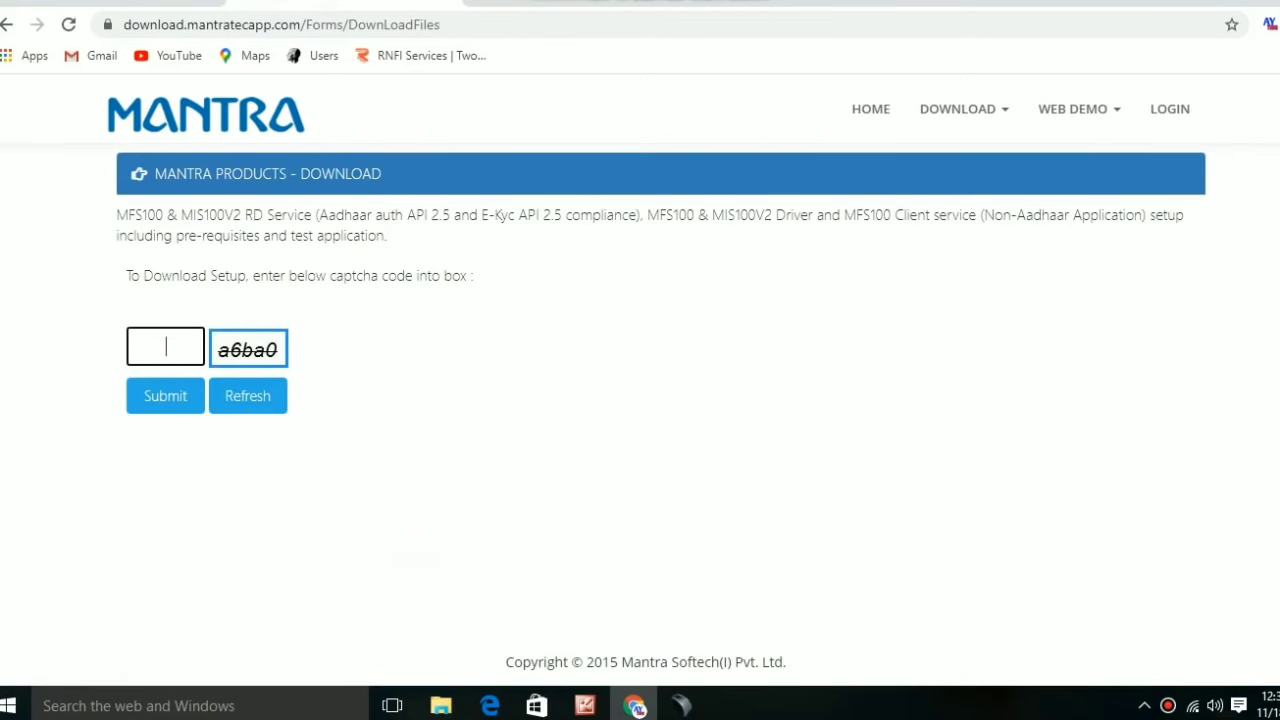
Enter and submit the page's captcha code to unlock the Mantra downloads.
type("a6ba0")
key("BackSpace")
type("0")
key("Tab")
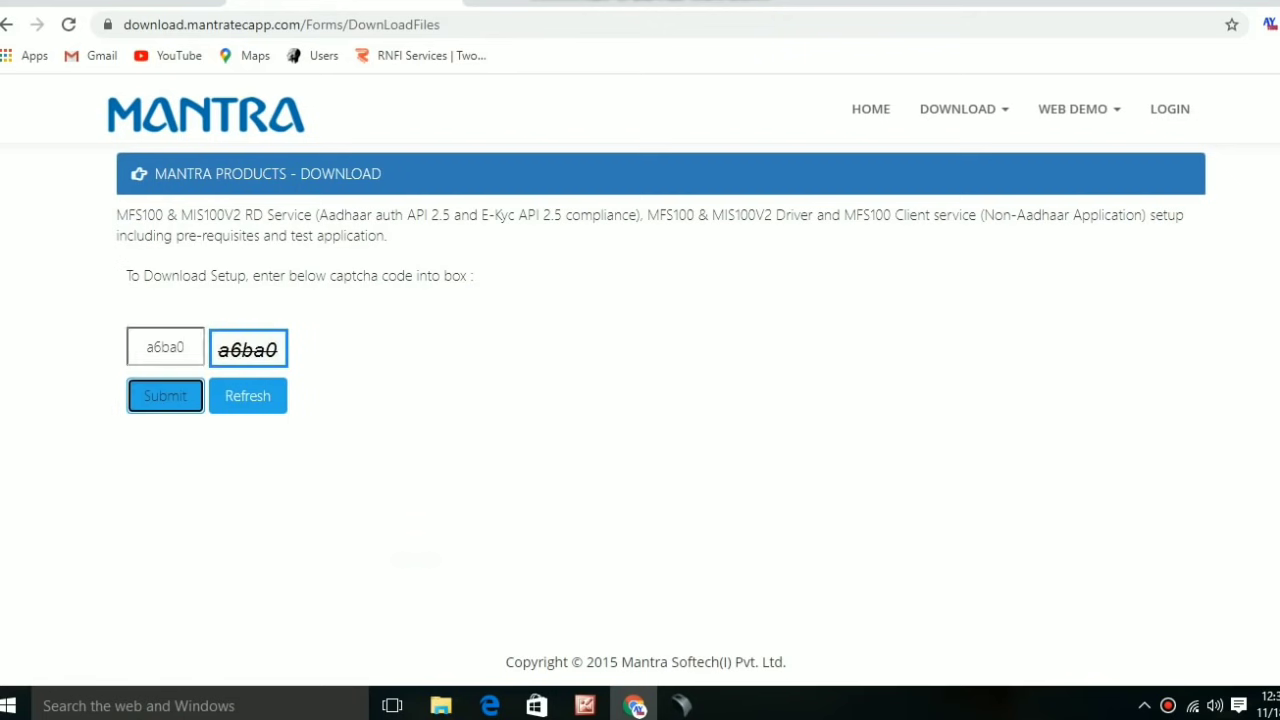
key("Return")
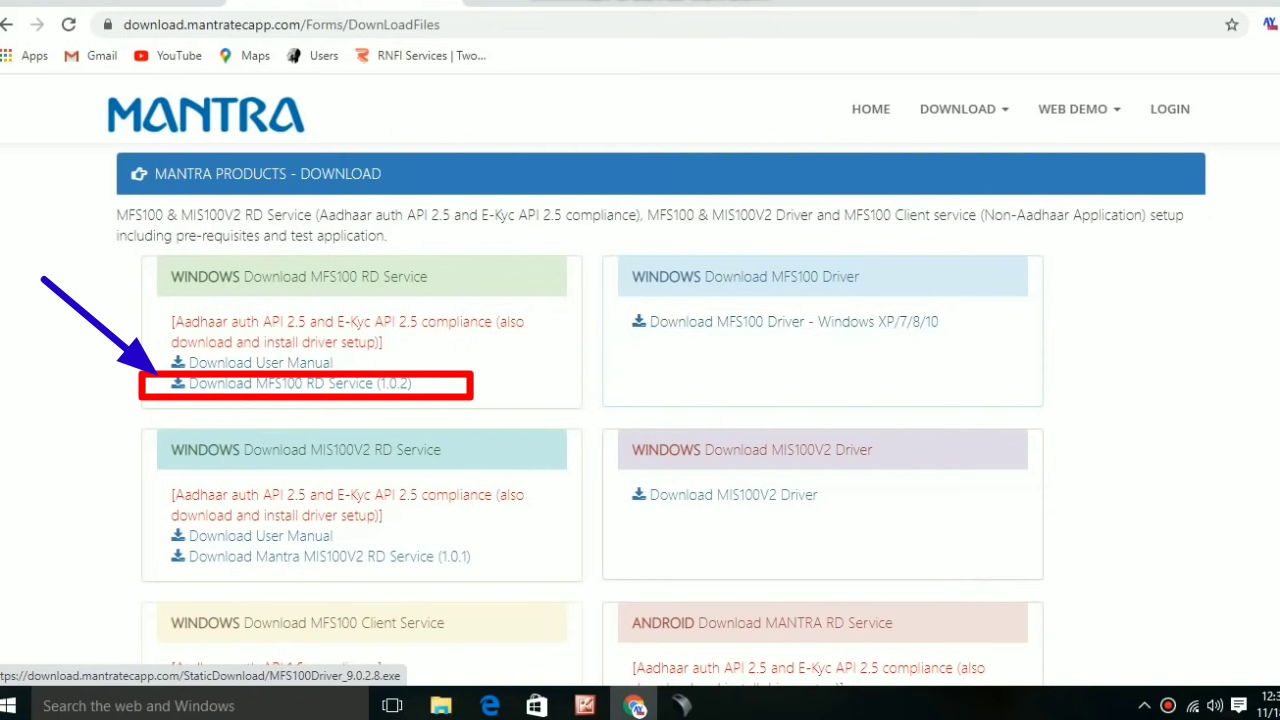
Highlight the Windows MFS100 Driver download section and look over the download links.
left_click_drag(630, 272, 936, 322)
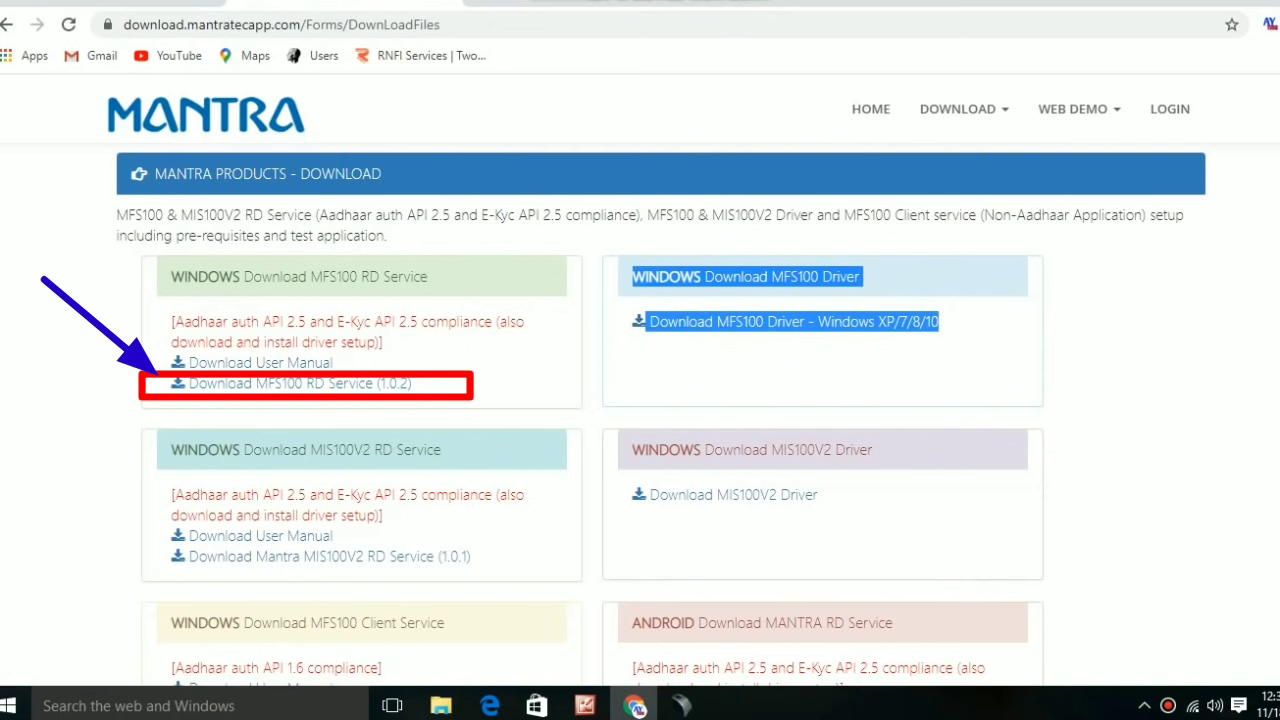
scroll(640, 420, "down", 3)
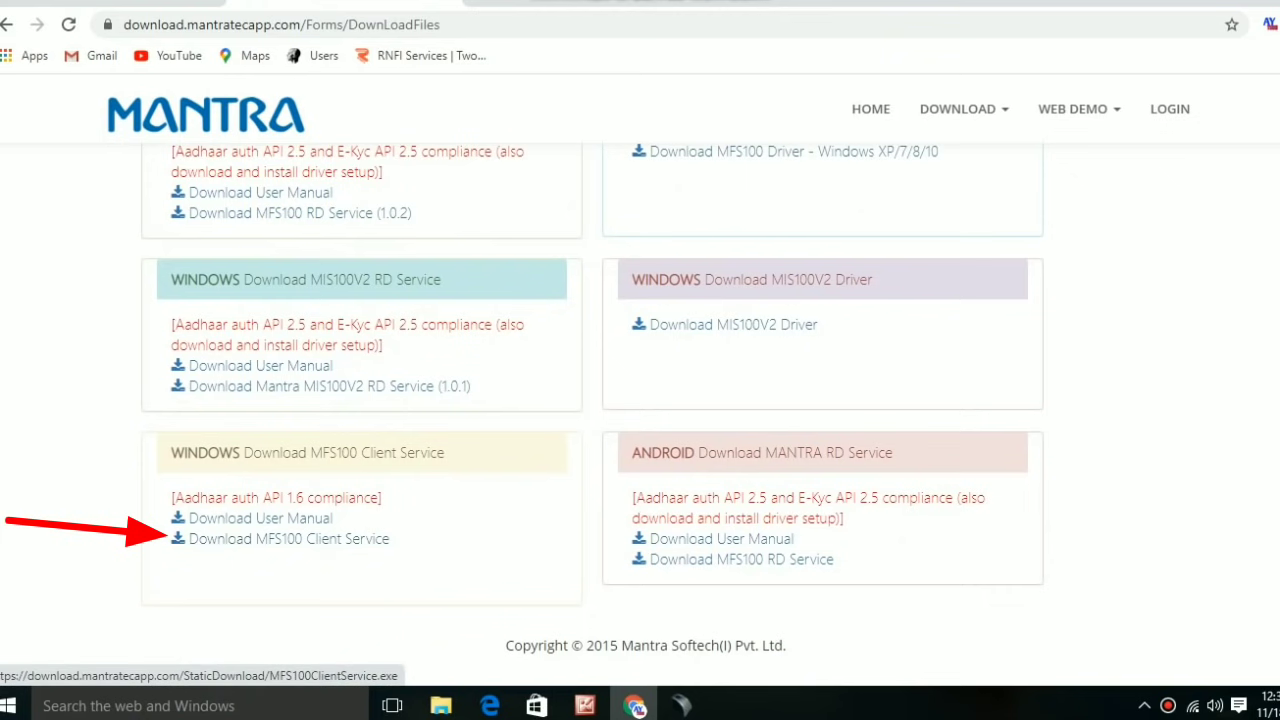
scroll(640, 414, "up", 1)
scroll(288, 540, "up", 2)
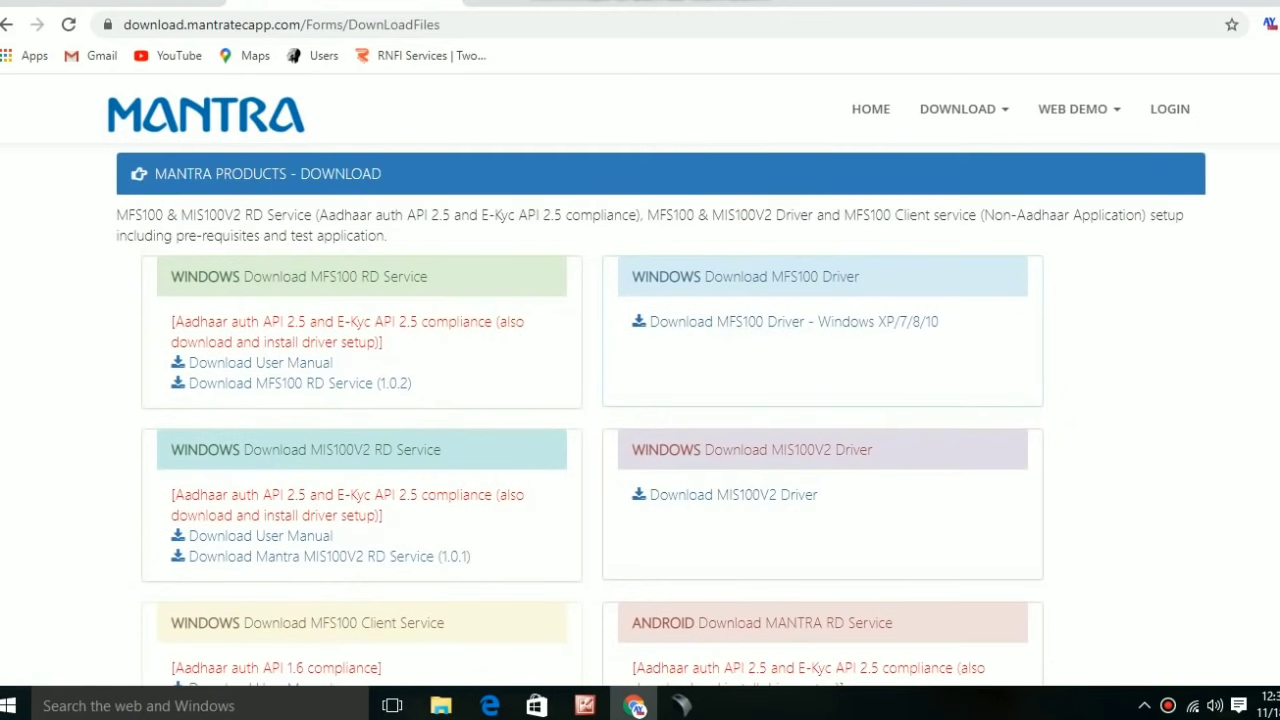
scroll(288, 540, "down", 3)
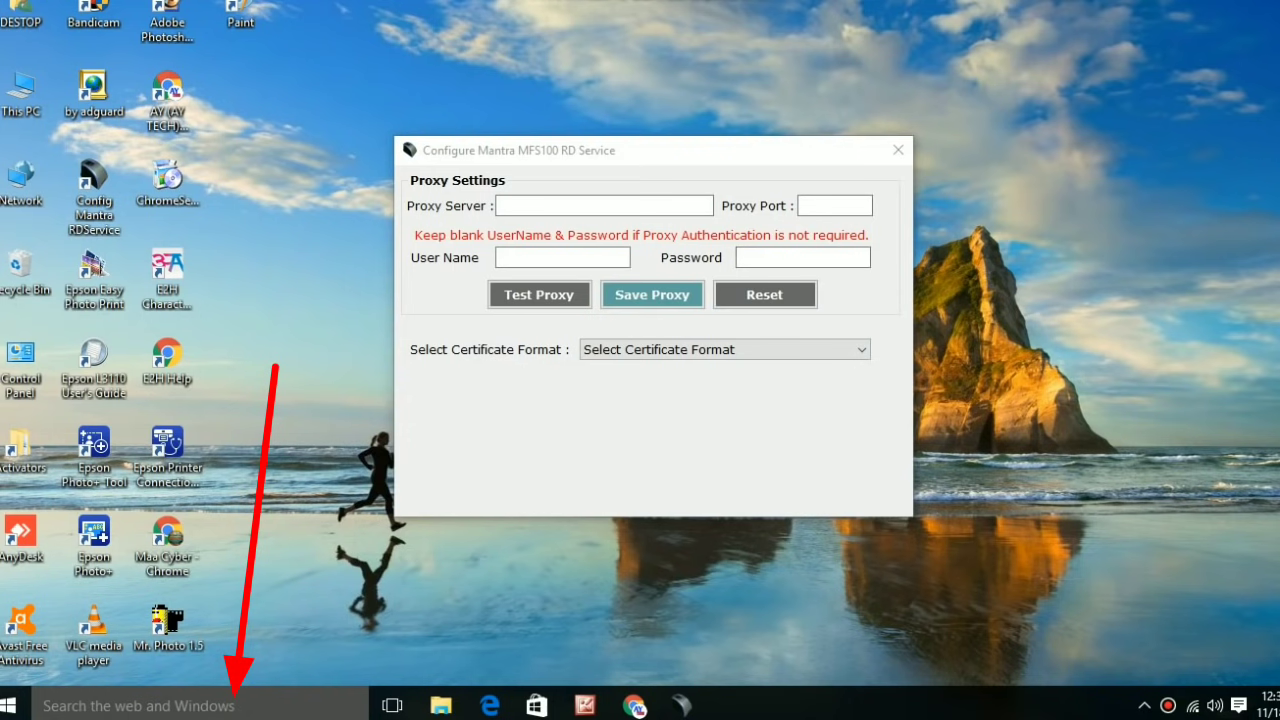
Search 'service' in Windows search and launch the Services desktop app.
key("super+s")
type("s")
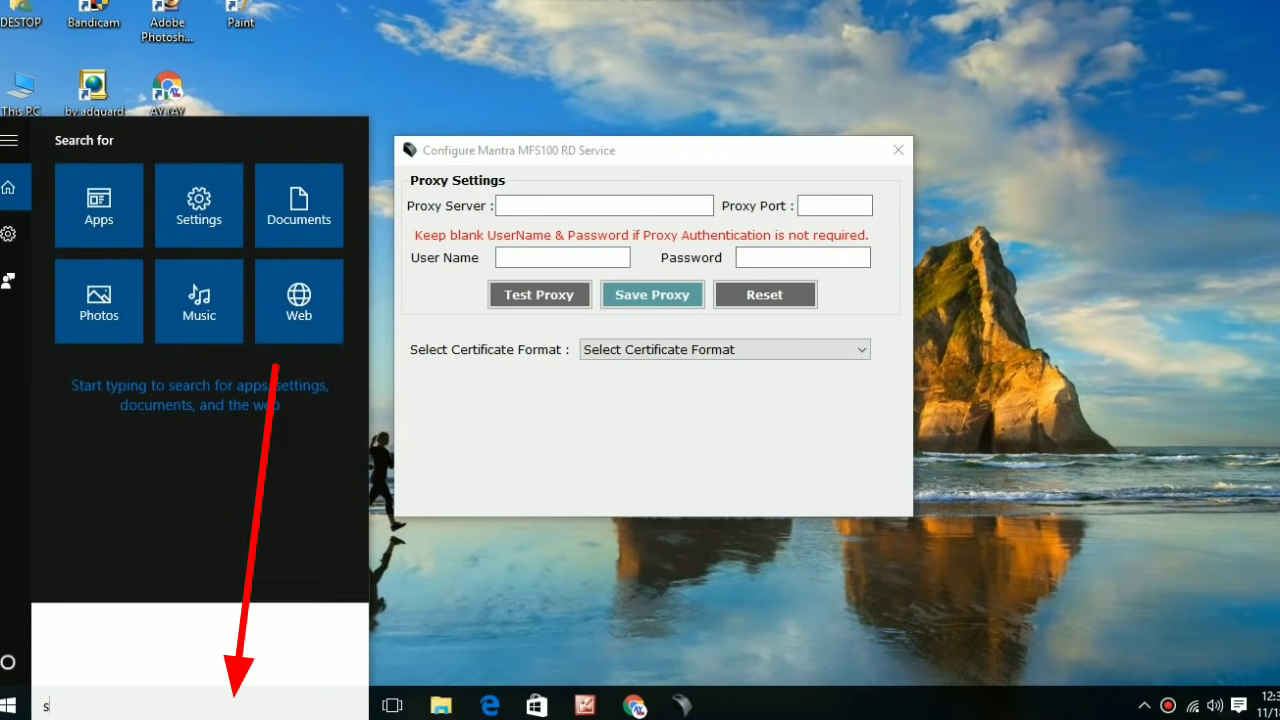
type("erice")
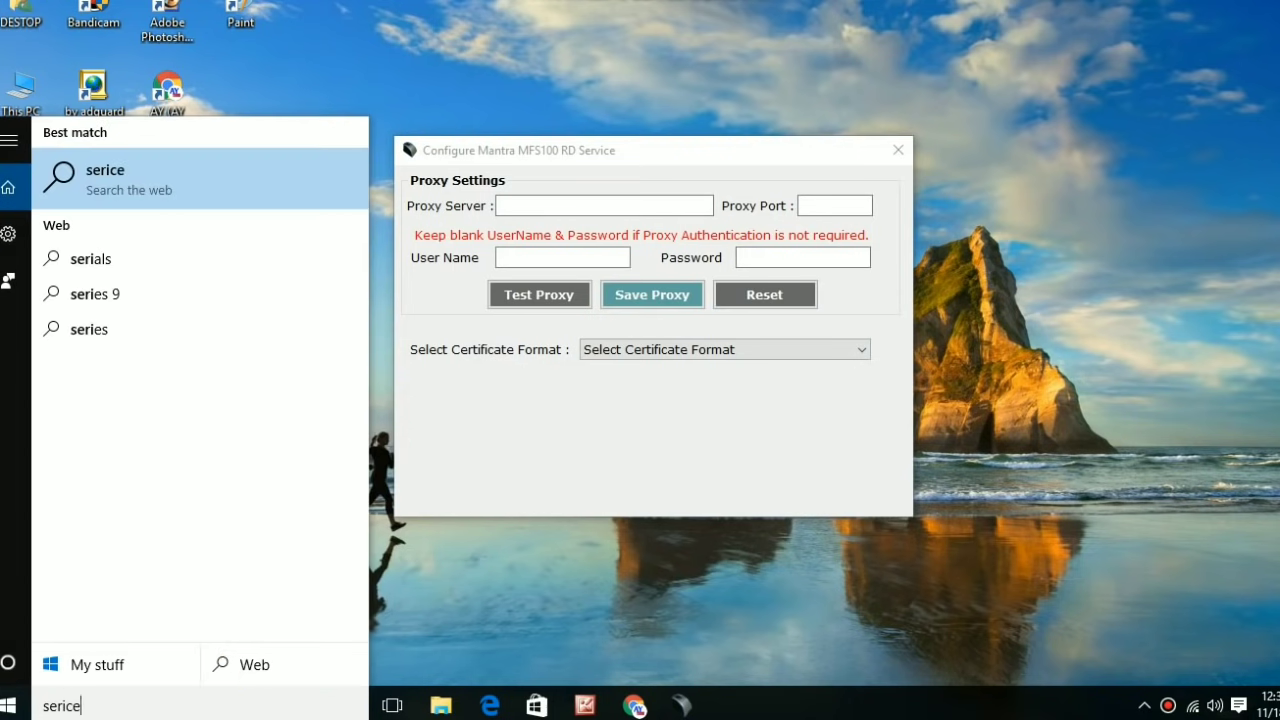
key("BackSpace")
key("BackSpace")
key("BackSpace")
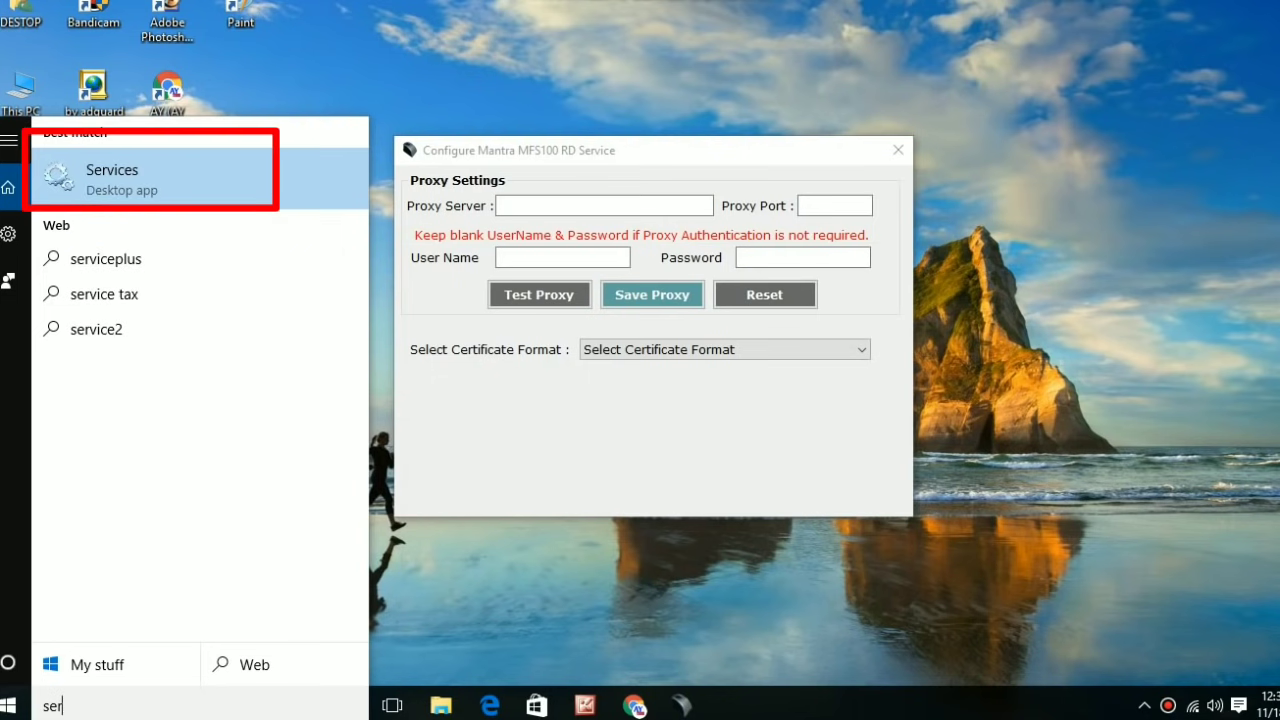
type("vice")
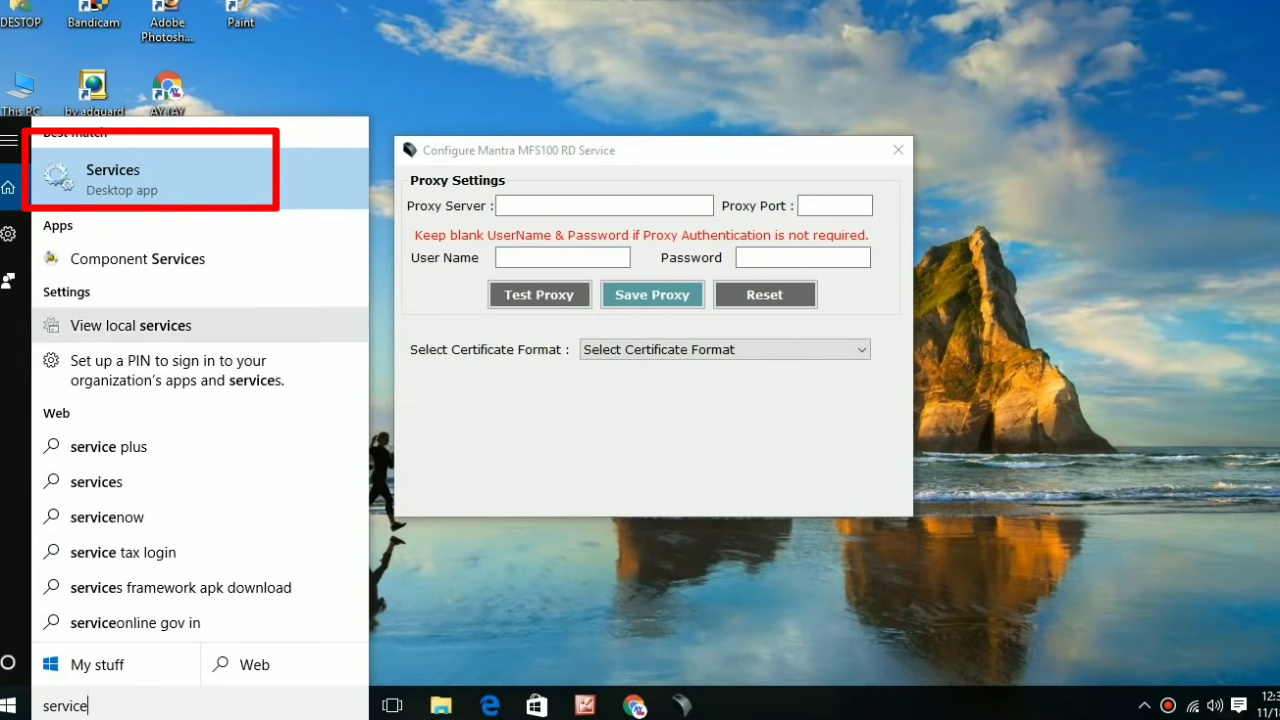
key("Return")
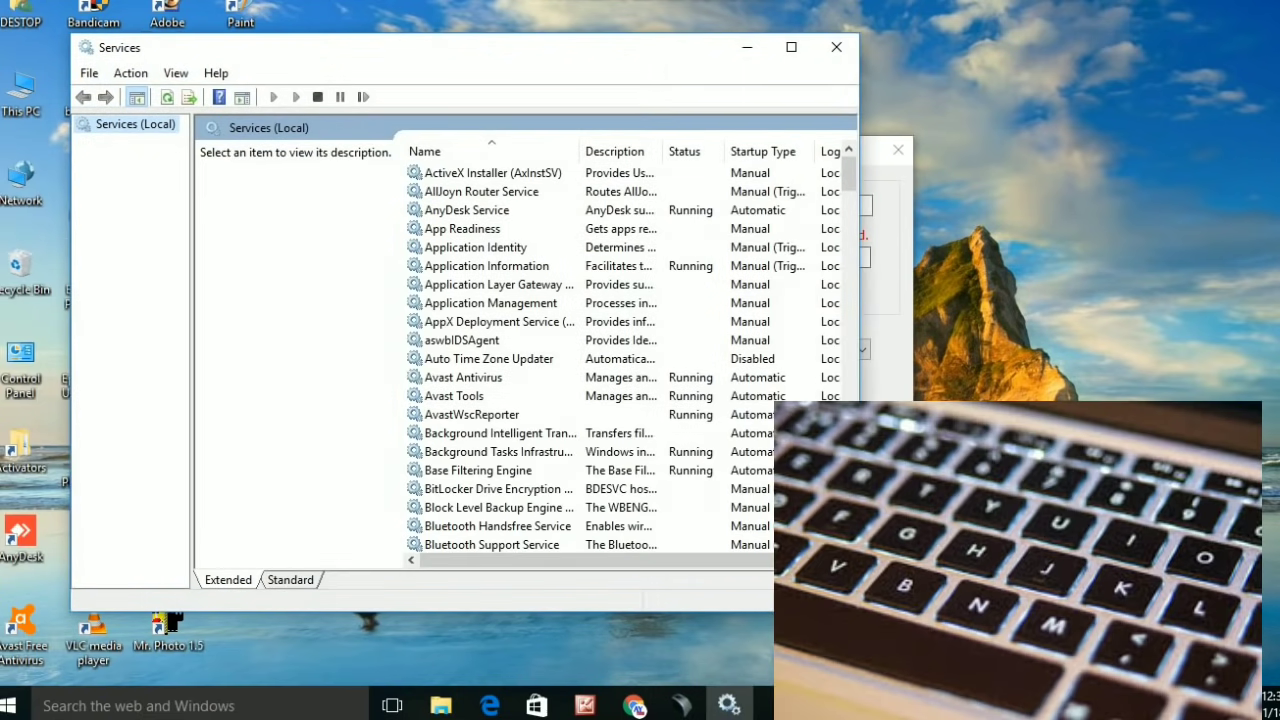
Find Mantra AVDM in the services list, start it, and close the Services console.
left_click(489, 358)
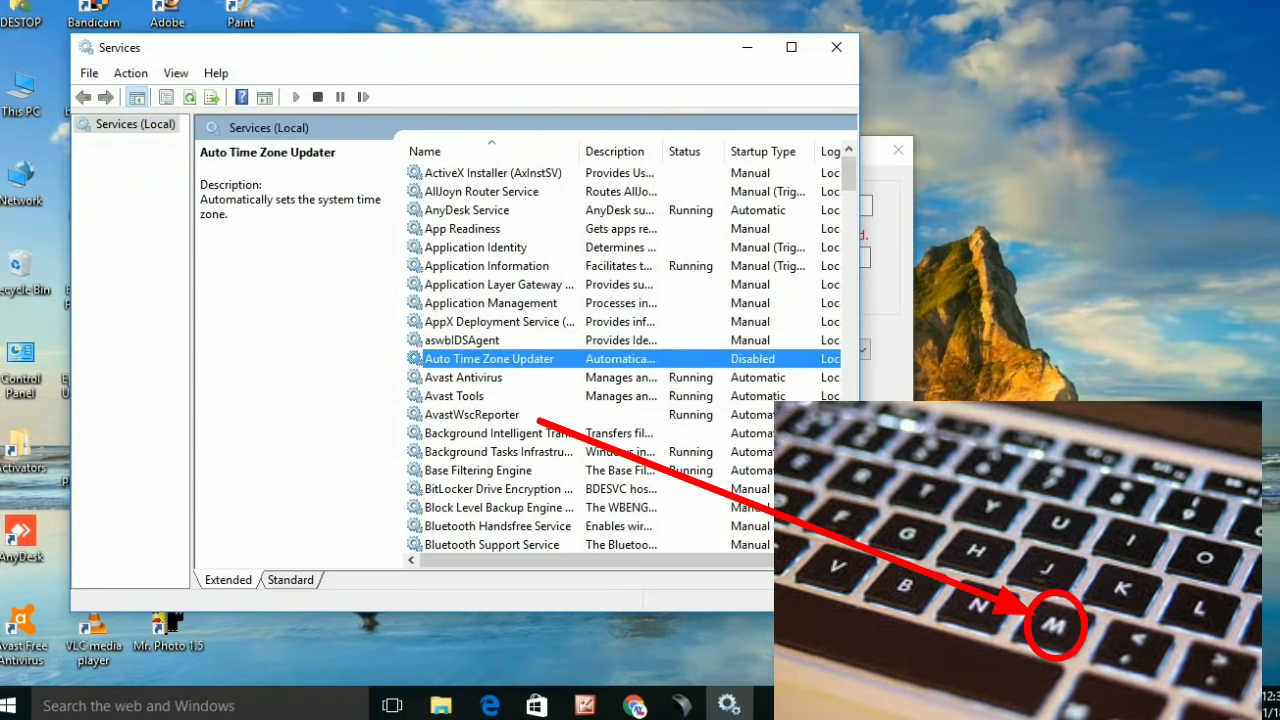
key("m")
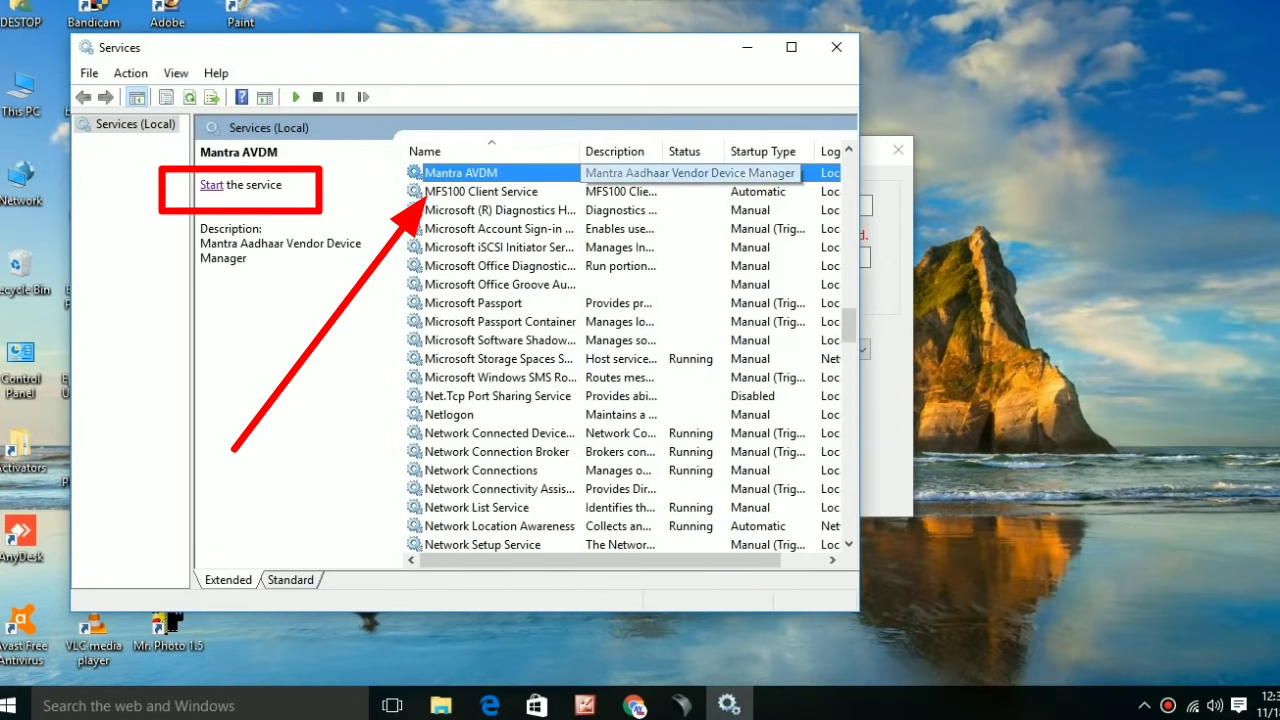
left_click(211, 185)
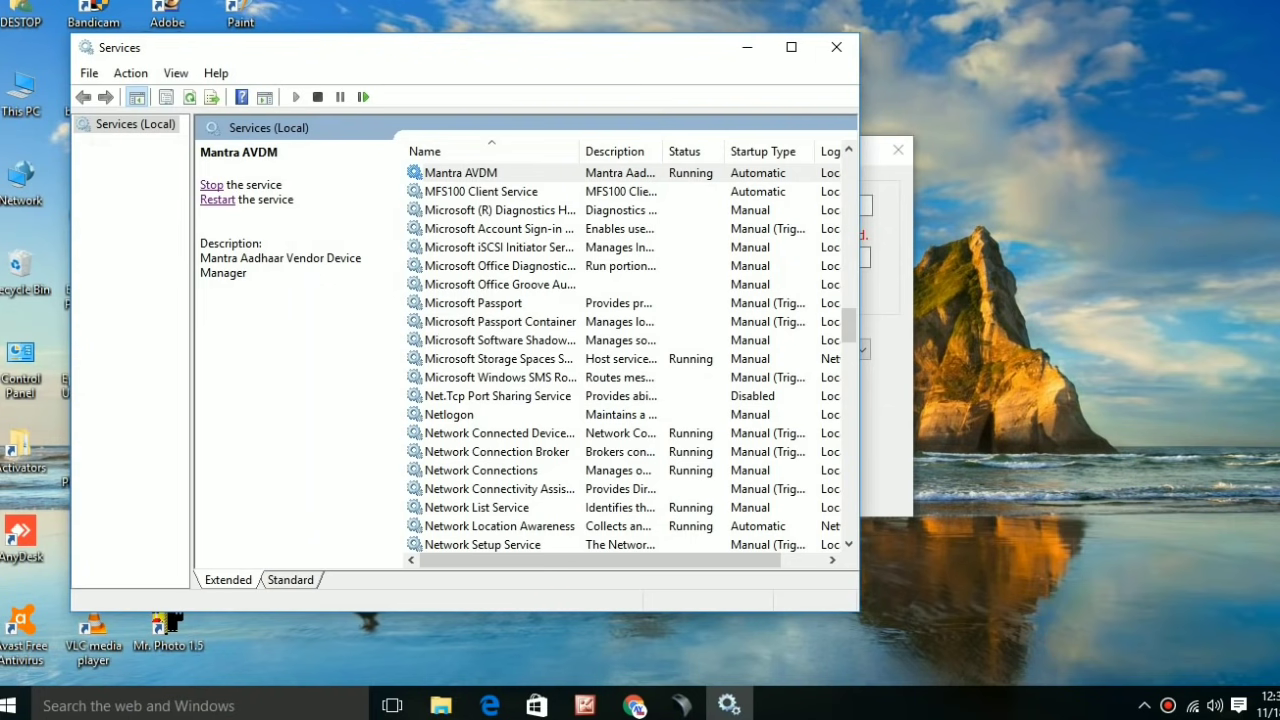
left_click(836, 47)
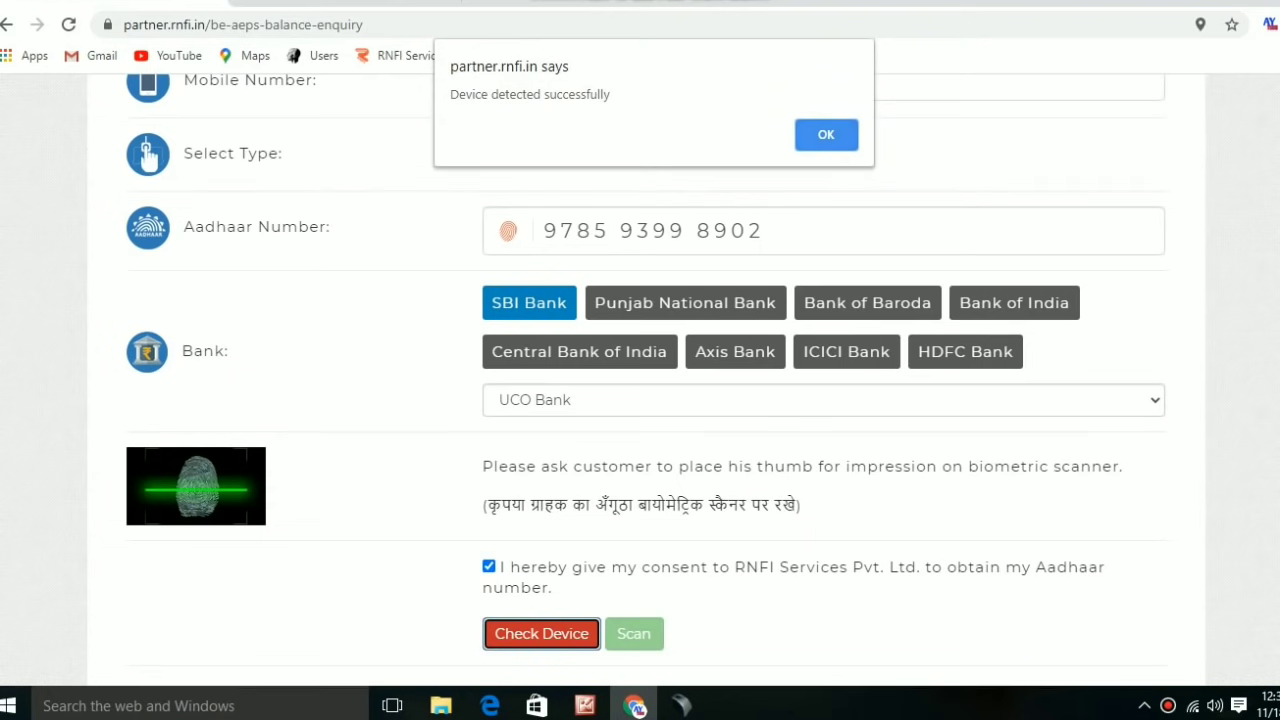
Dismiss the device-detected alert and capture the fingerprint, returning a Rs. 540.92 balance.
key("Return")
key("Tab")
key("Return")
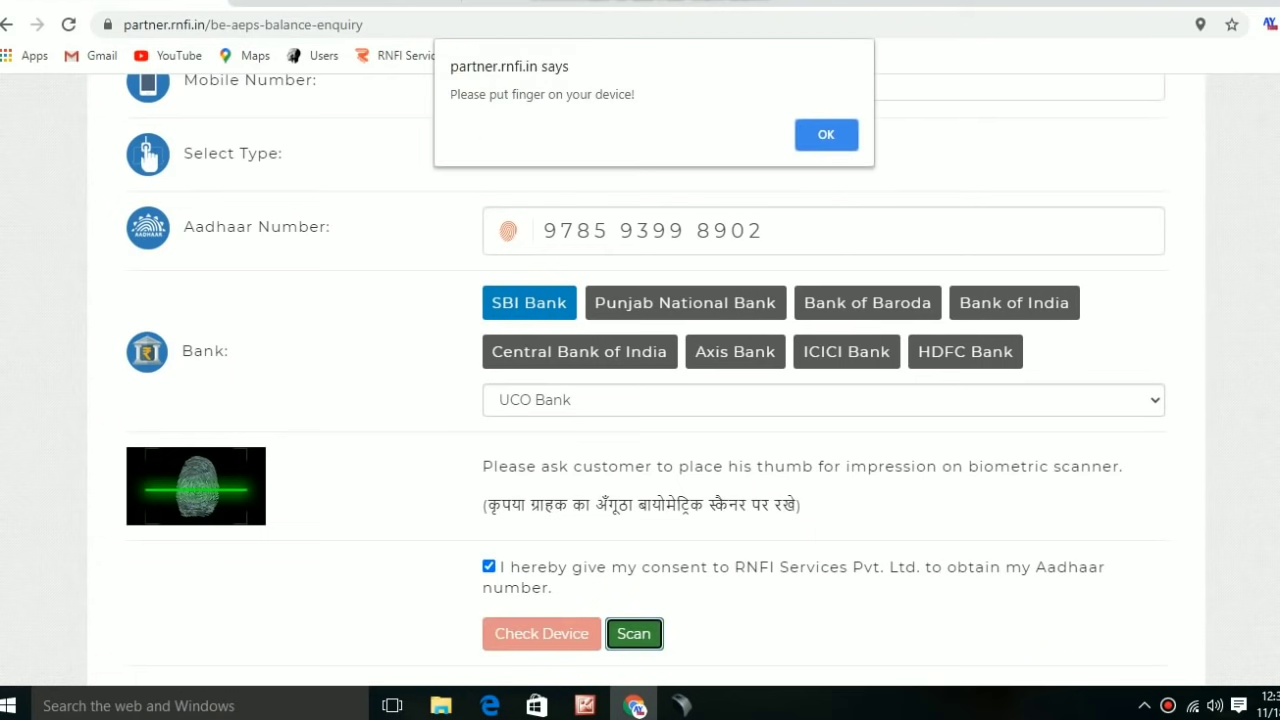
key("Return")
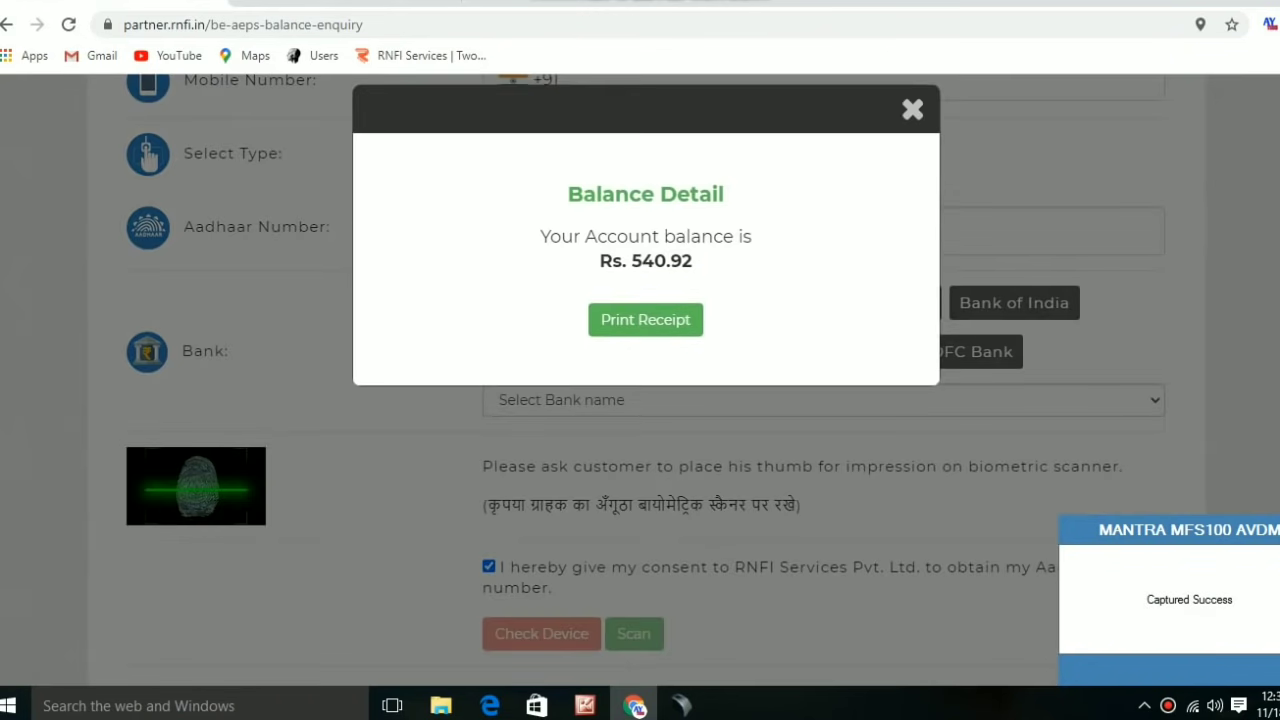
View the printable balance receipt, return to the retailer home page, and close the DMT Funding Update popup.
left_click(645, 319)
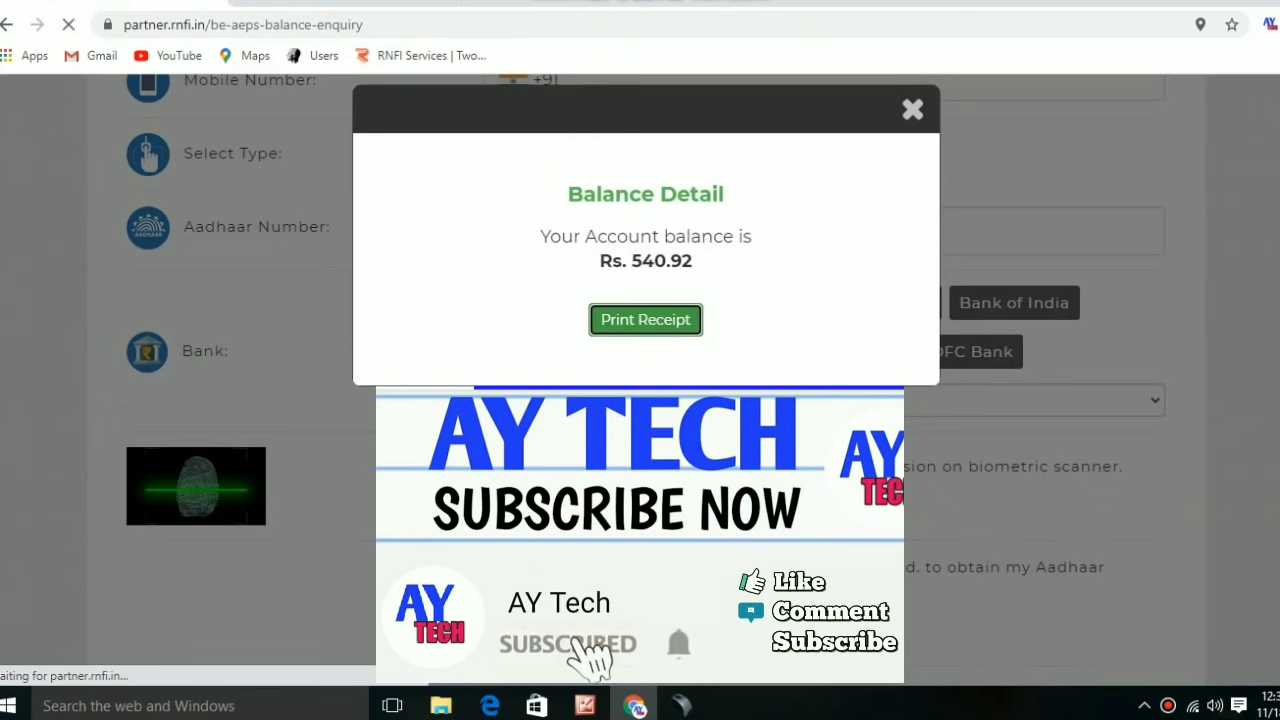
scroll(640, 400, "down", 2)
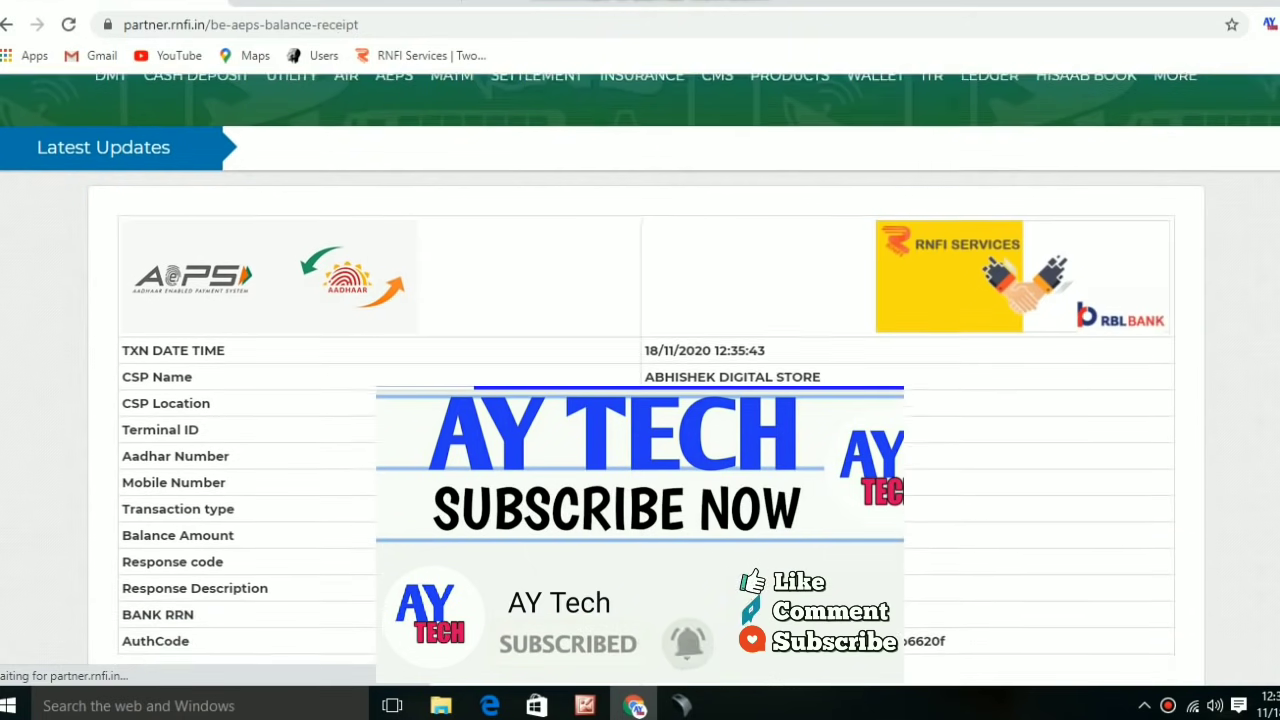
scroll(640, 380, "up", 2)
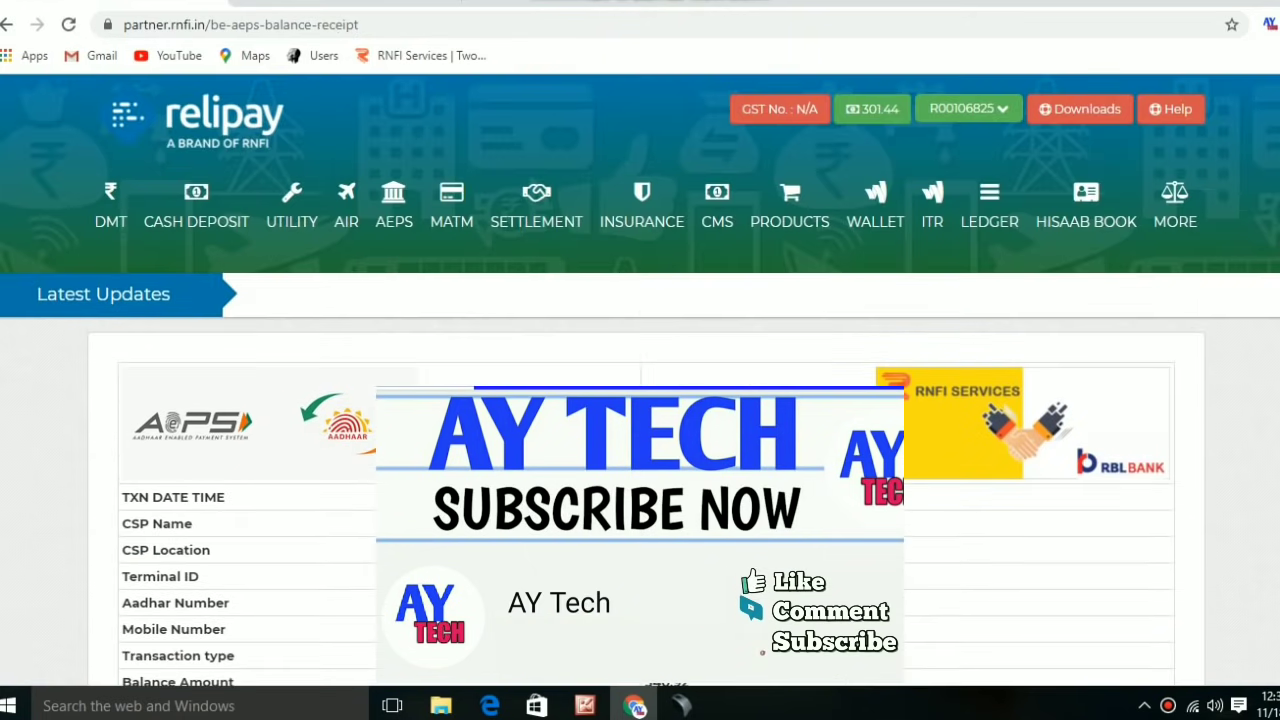
key("alt+Left")
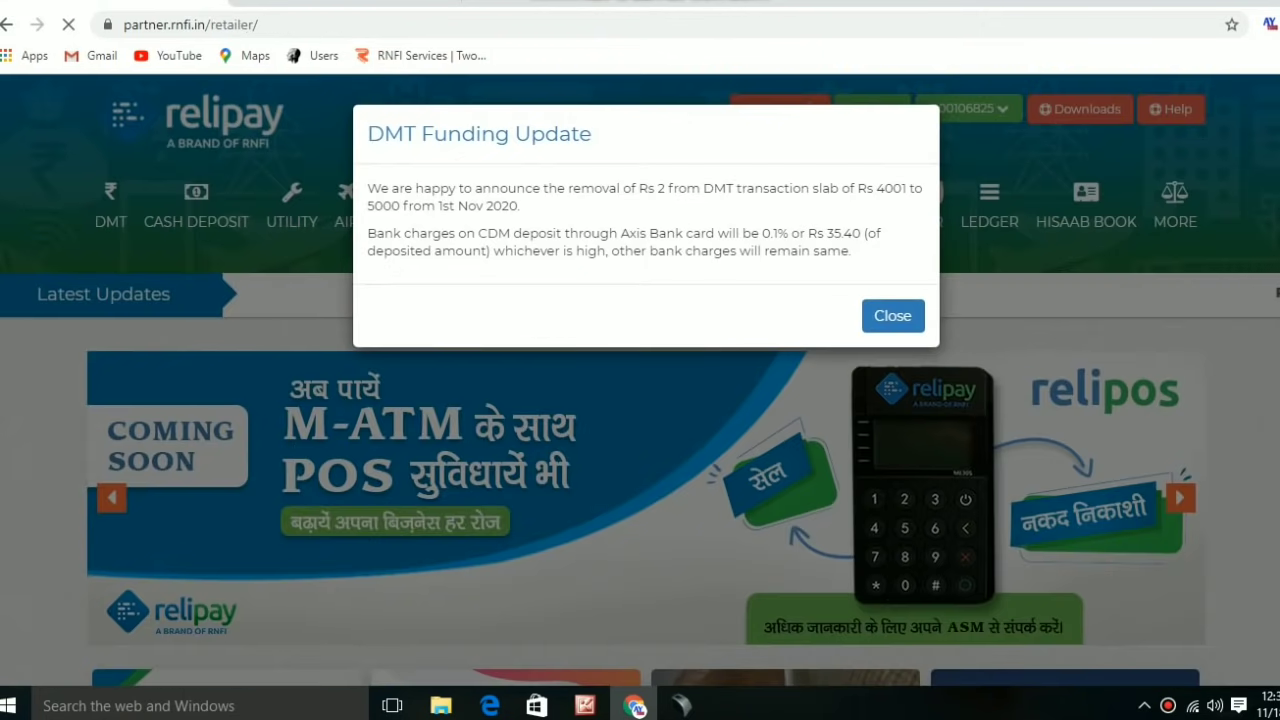
left_click(893, 315)
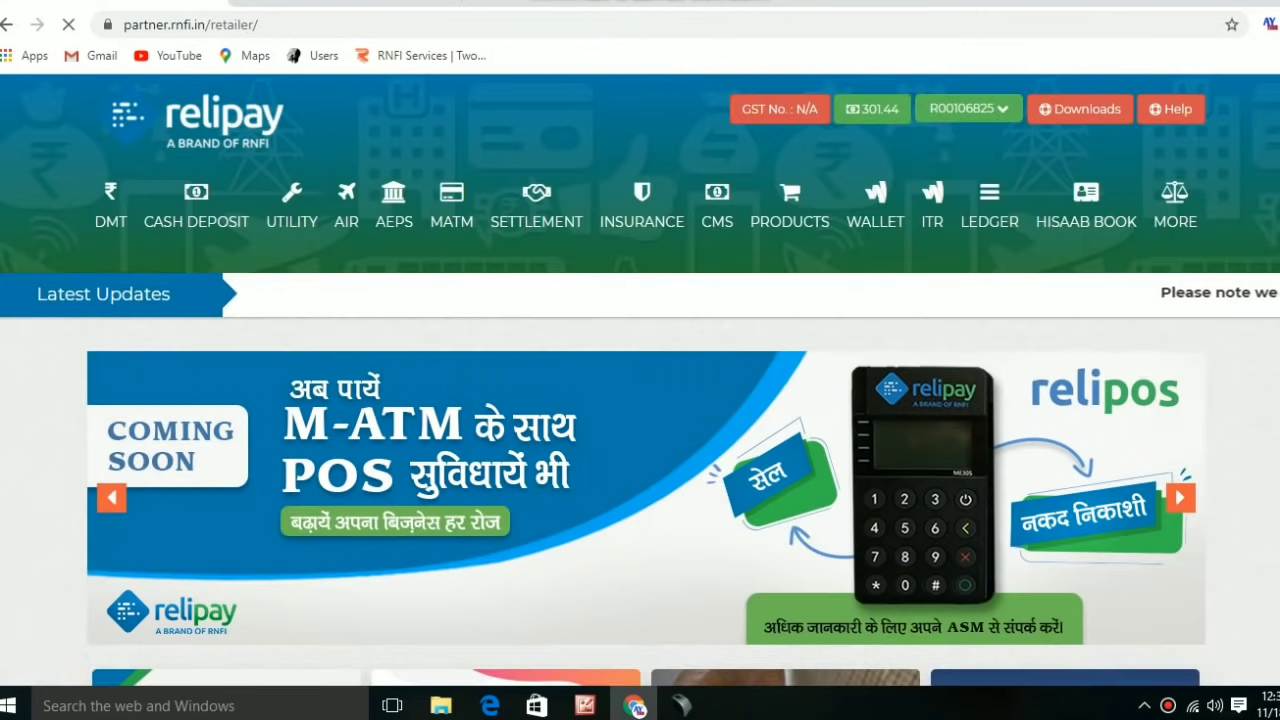
scroll(893, 315, "down", 1)
scroll(785, 250, "down", 6)
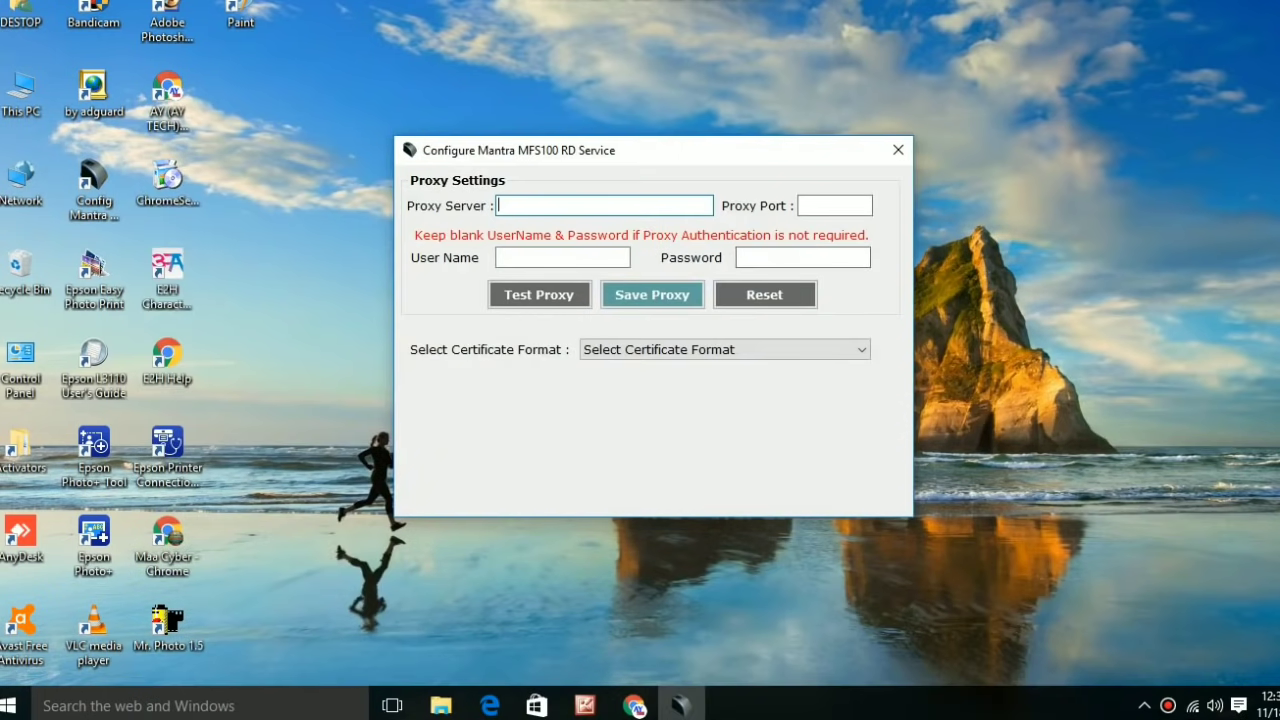
Search 'service' in Windows search and reopen the Services console.
key("super+s")
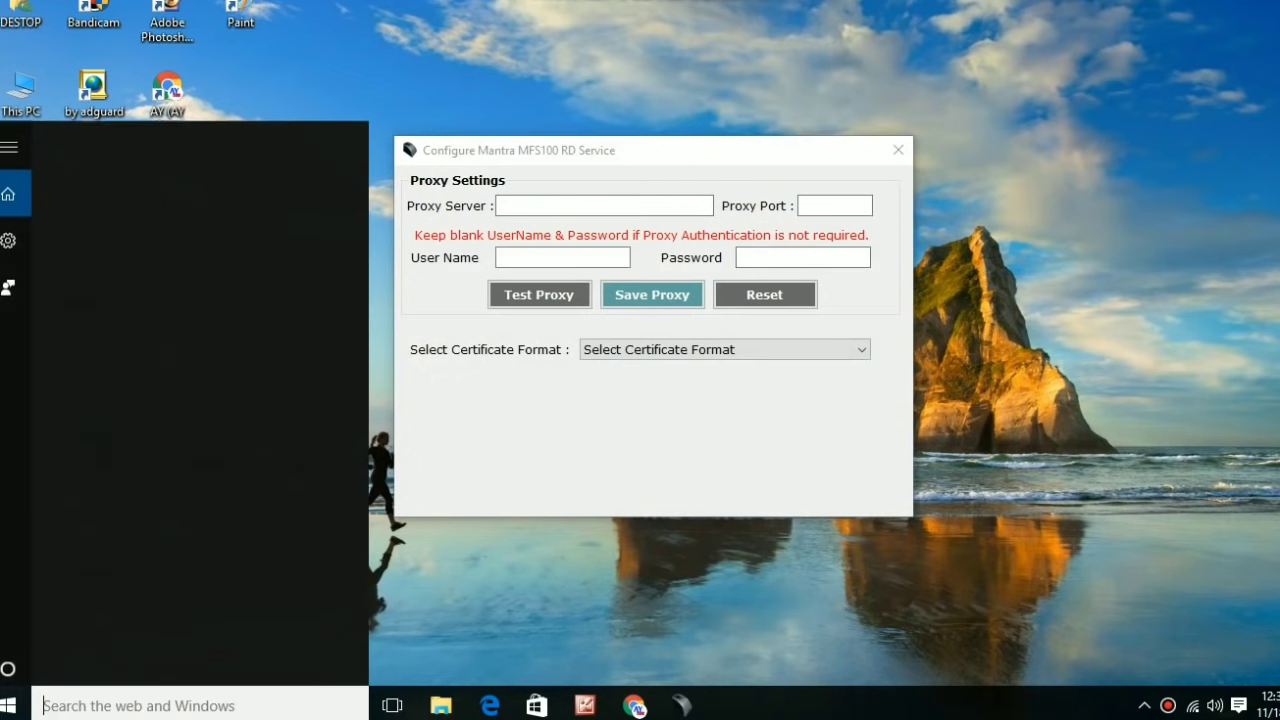
type("sr")
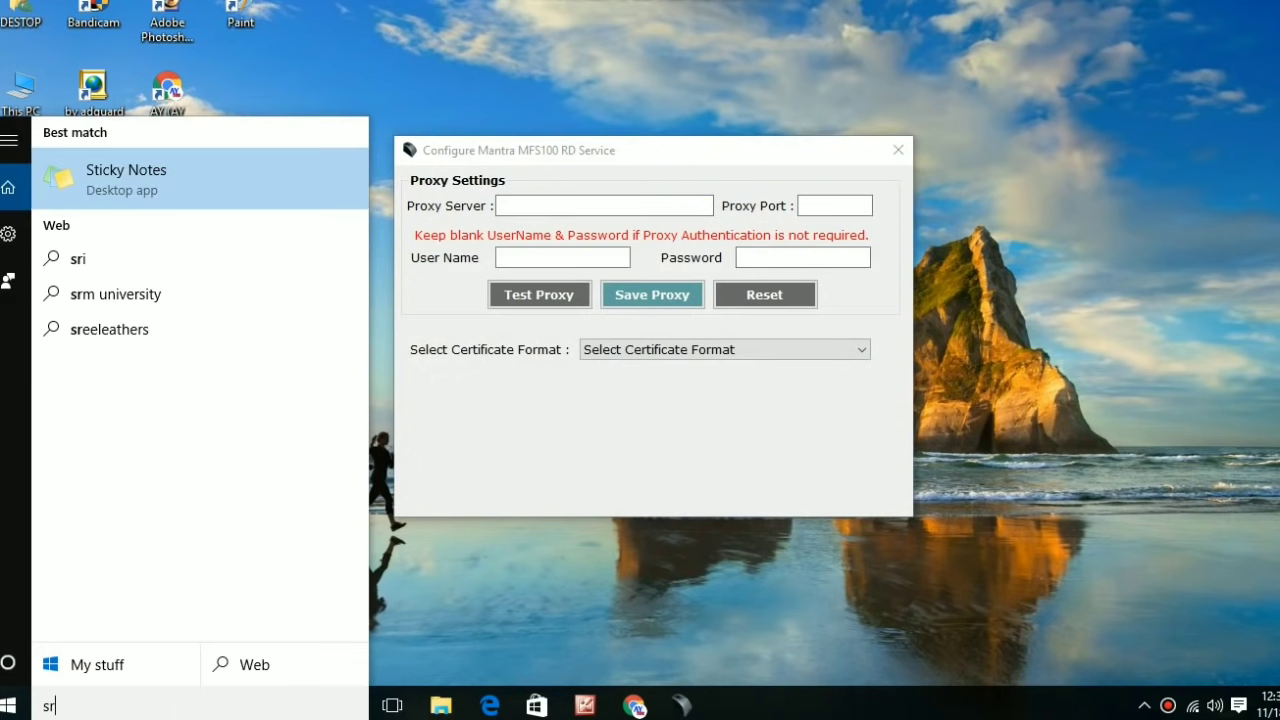
key("BackSpace")
type("ervice")
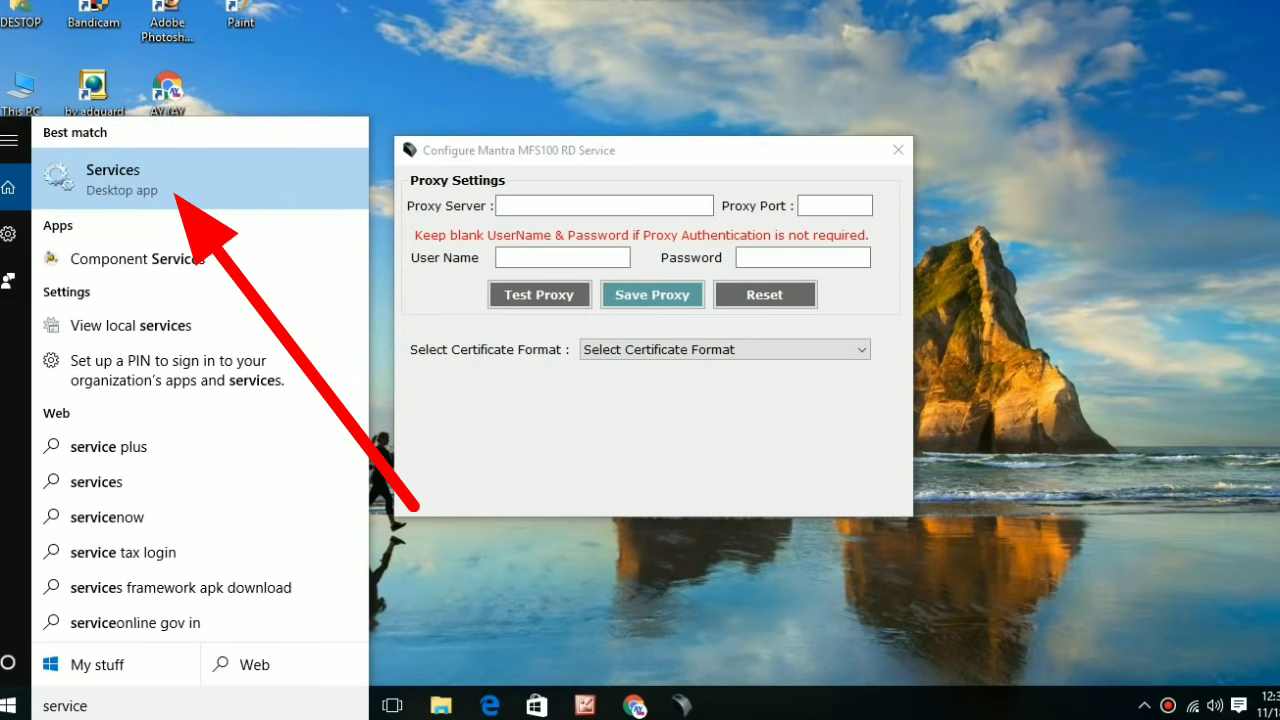
key("Return")
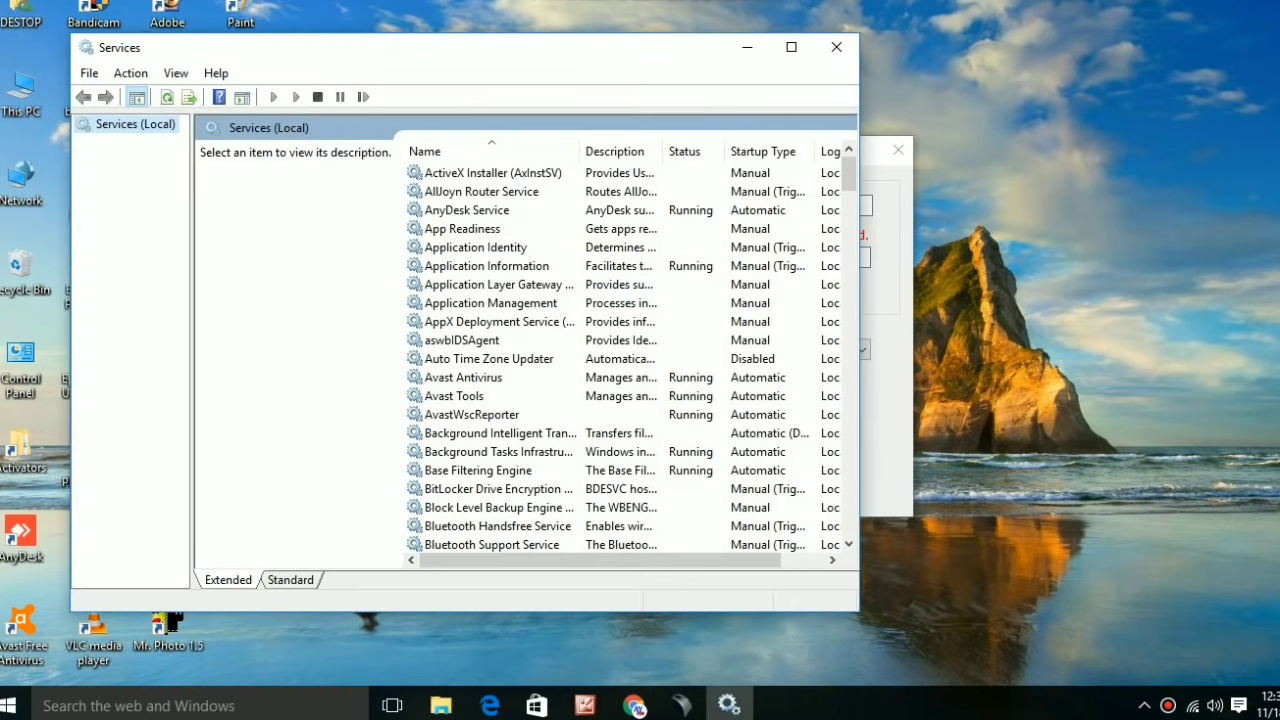
Check the Mantra AVDM and MFS100 Client Service status, minimize Services, and close the RD Service configurator.
left_click(486, 265)
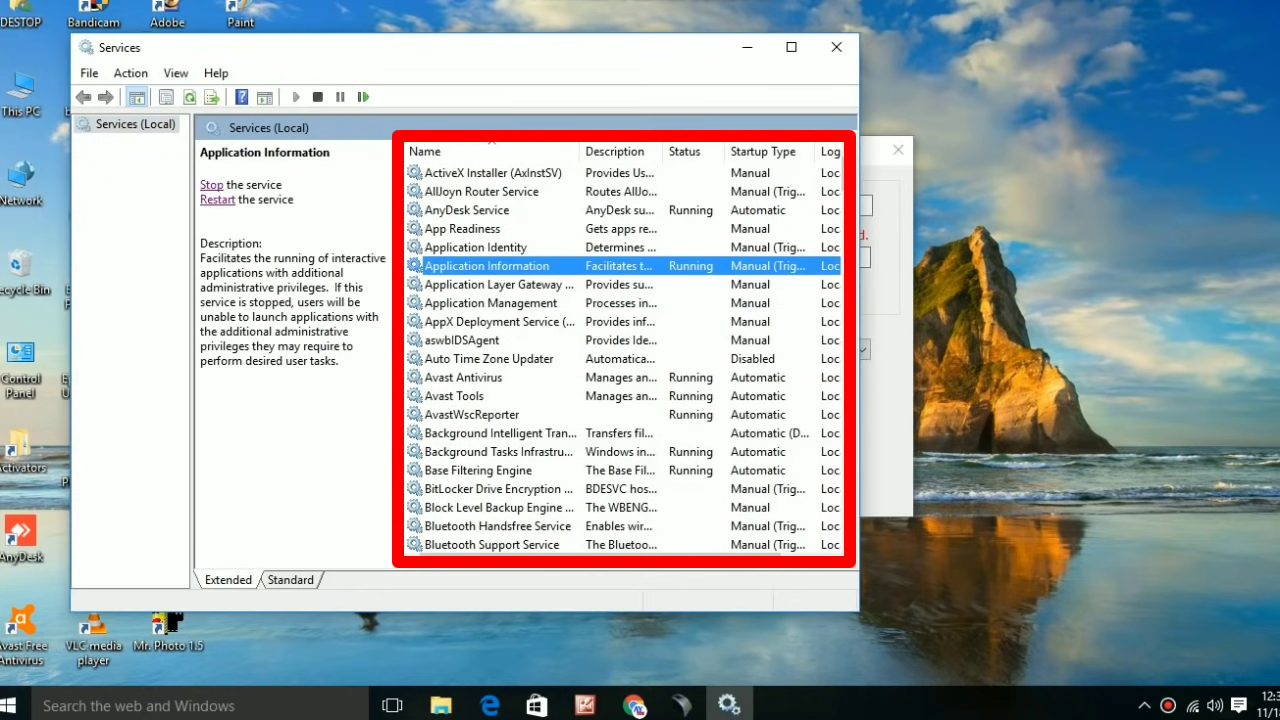
left_click(499, 321)
left_click(488, 358)
left_click(498, 451)
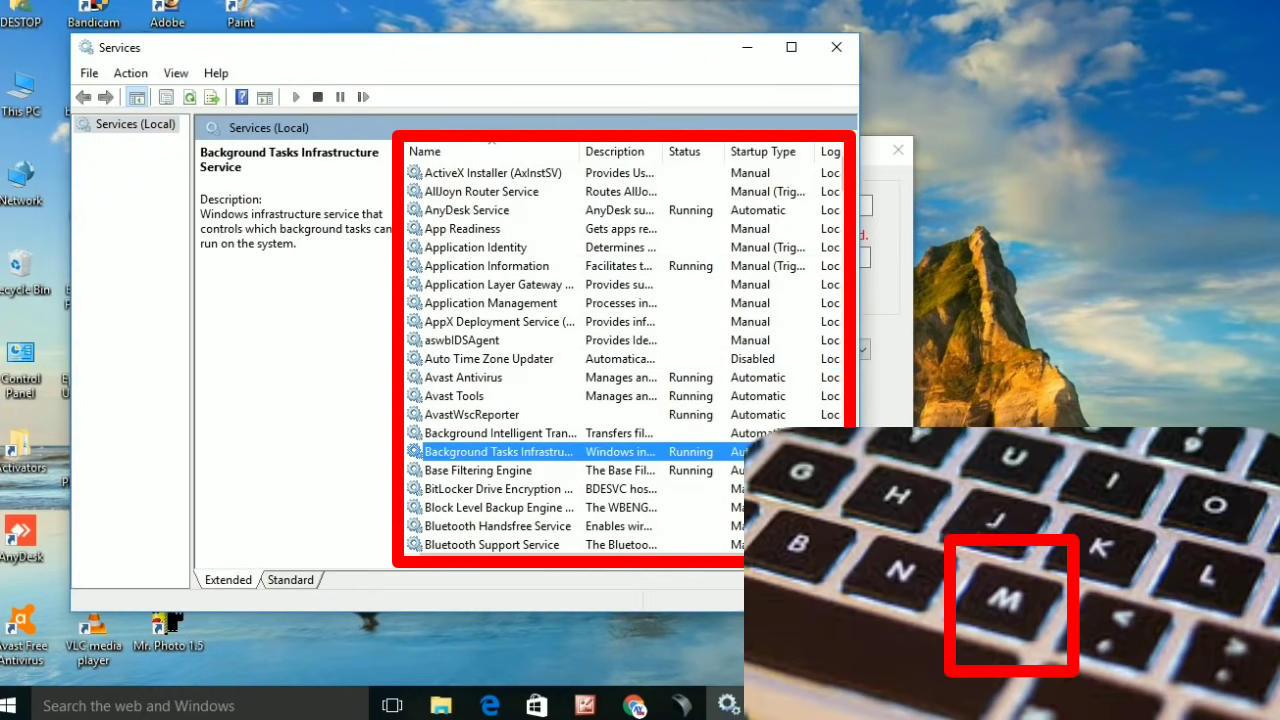
left_click(462, 228)
left_click(462, 340)
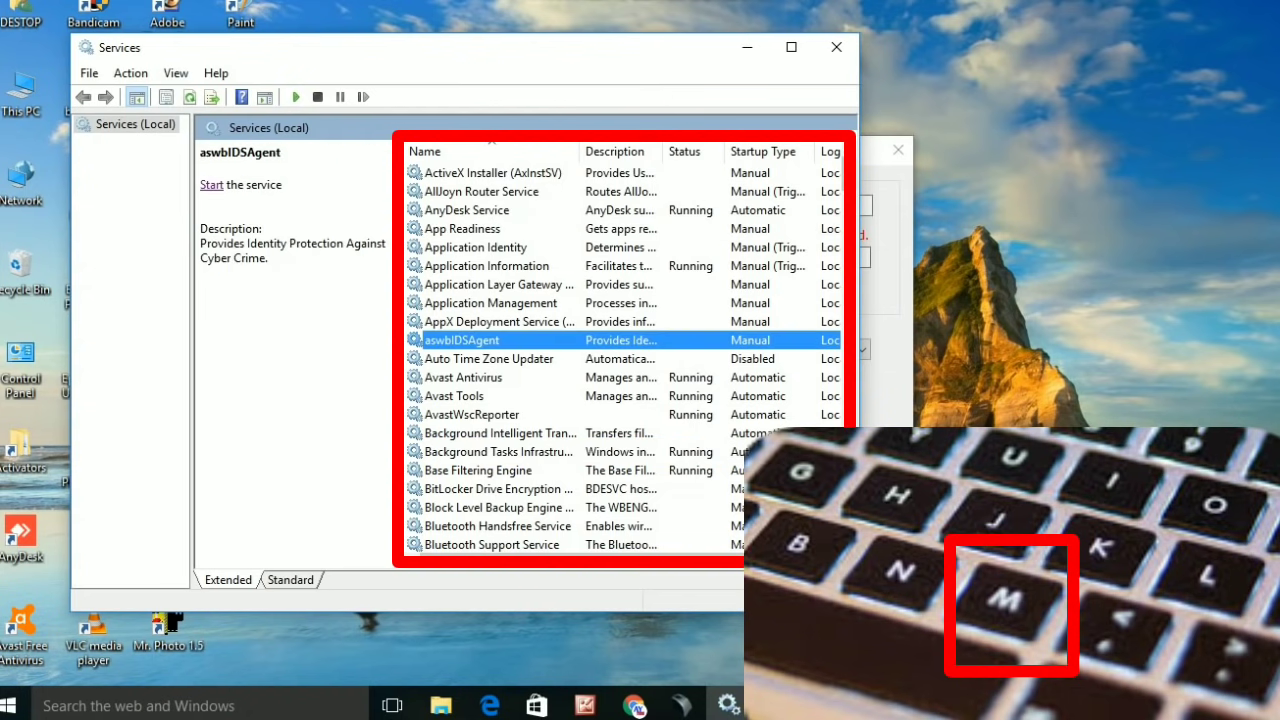
key("m")
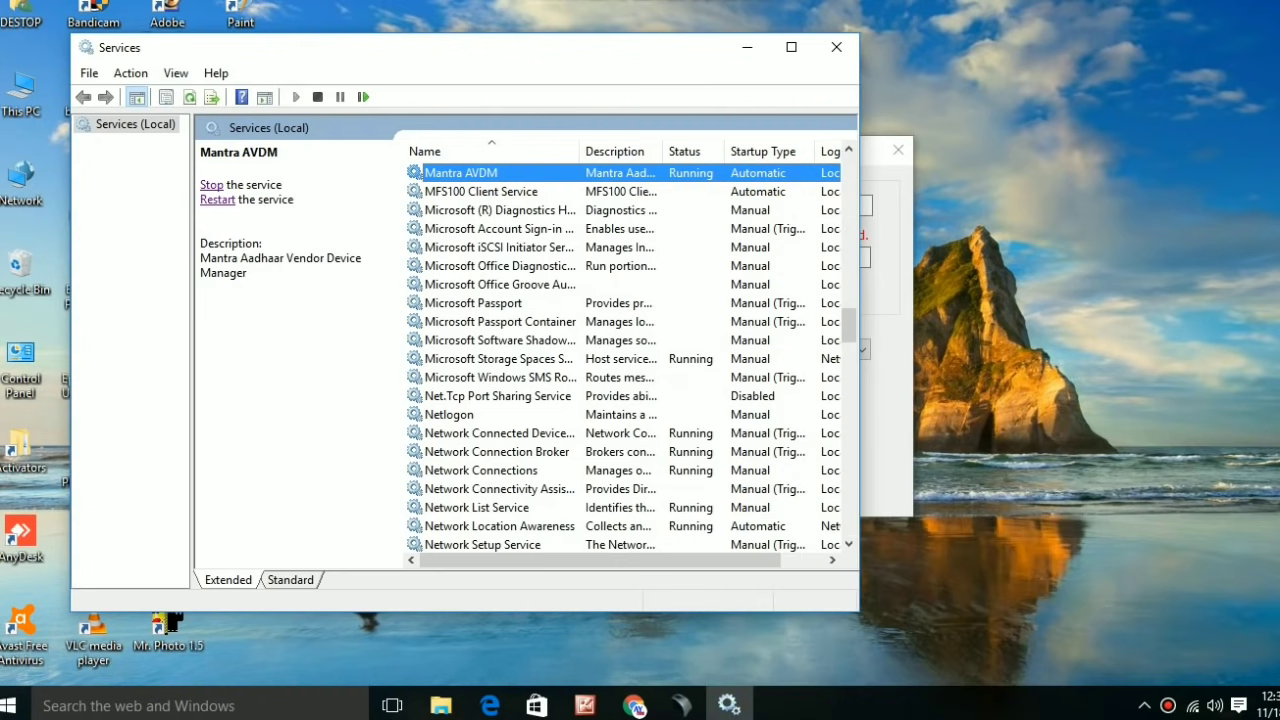
key("m")
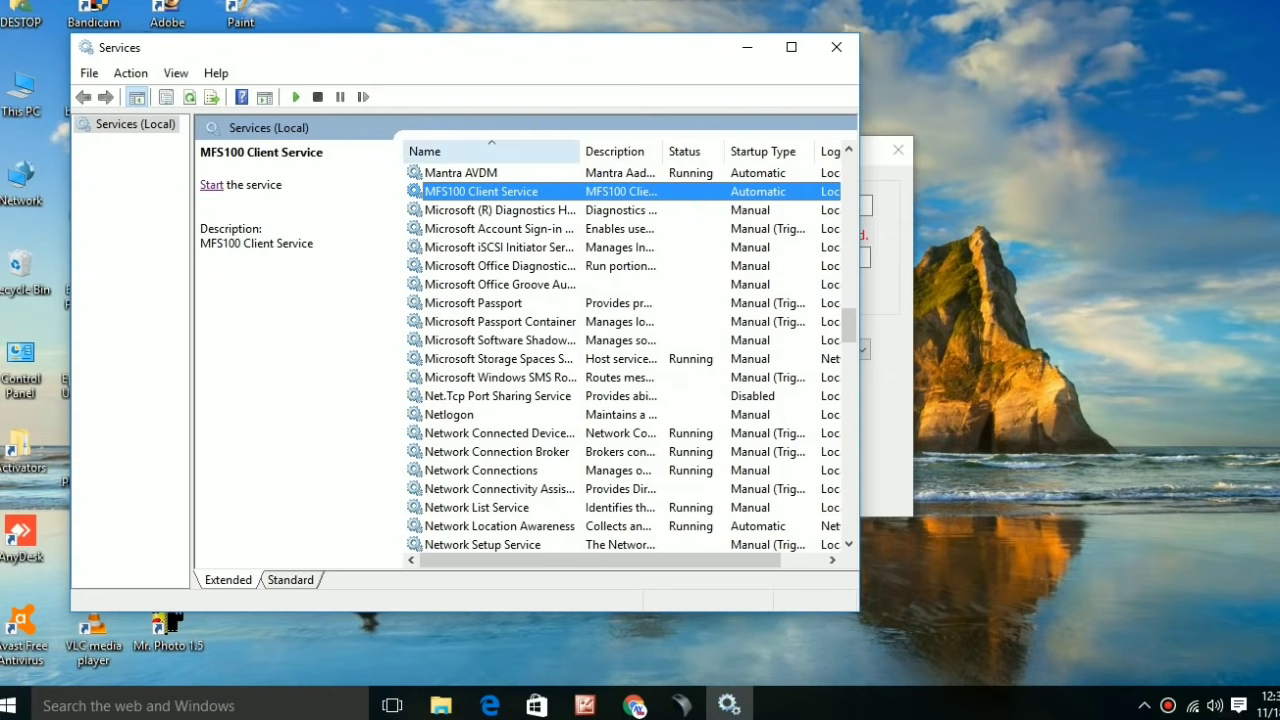
left_click(460, 172)
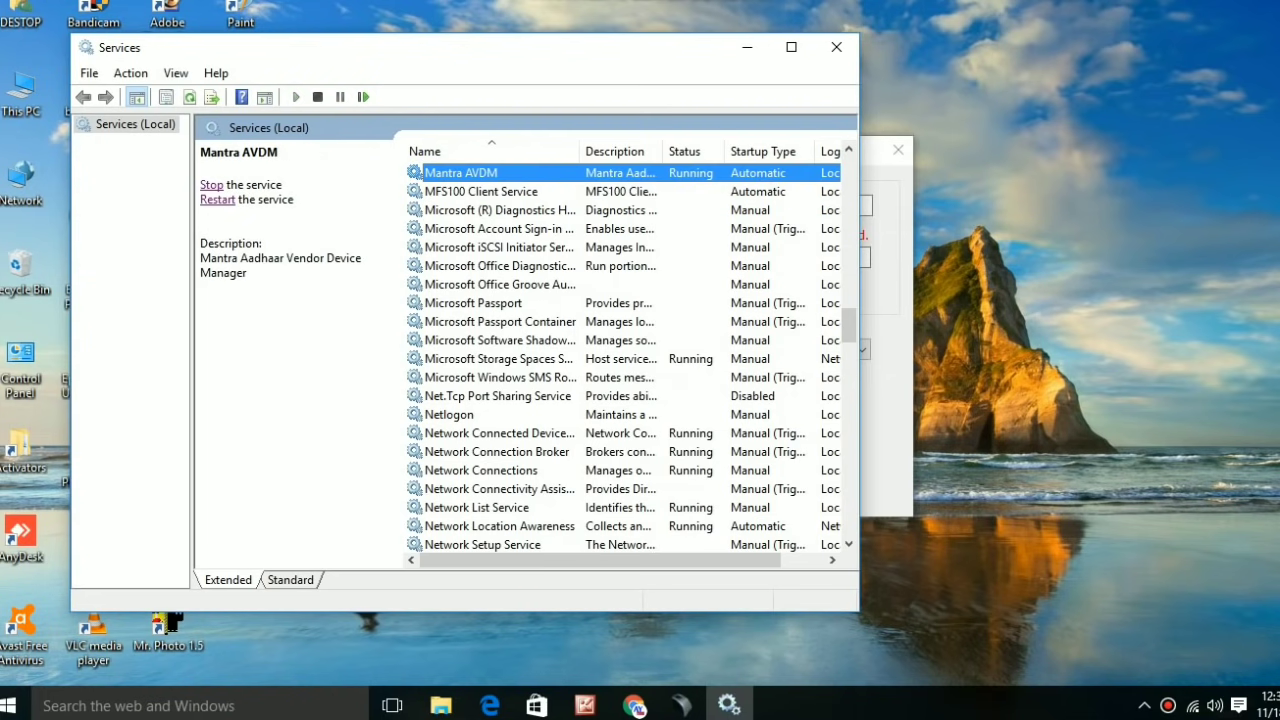
left_click(747, 47)
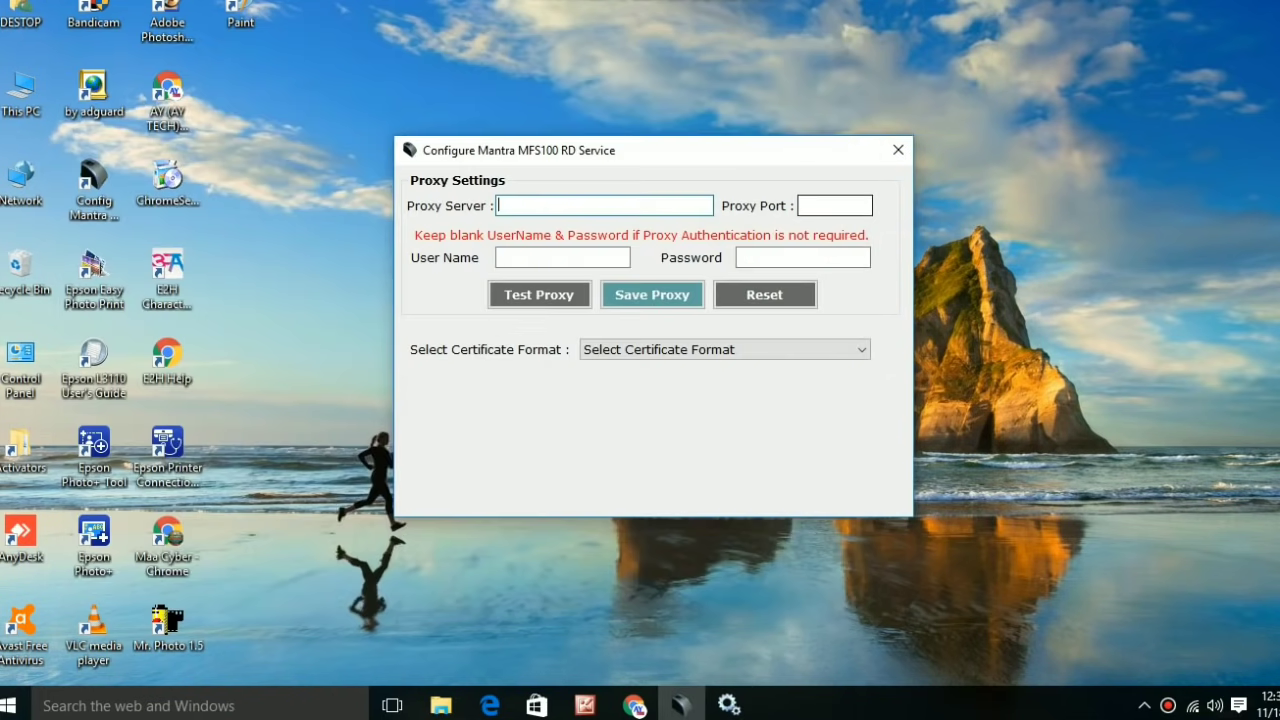
left_click(898, 150)
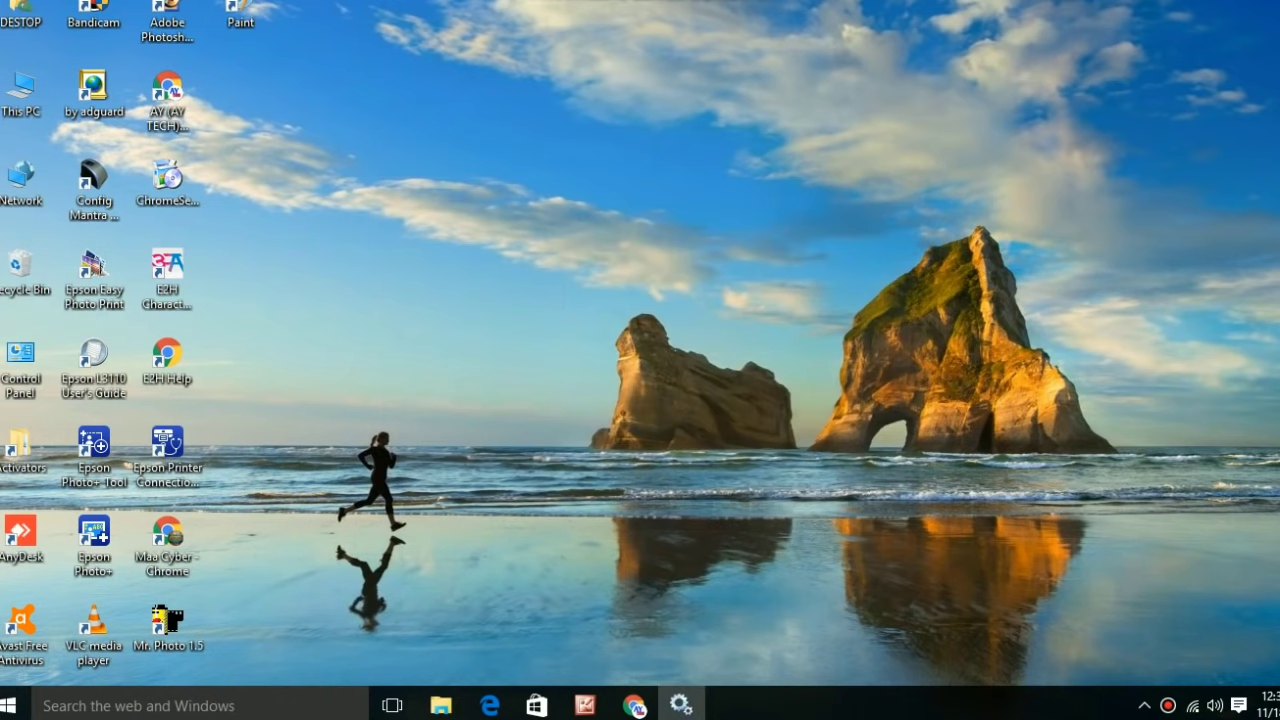
Return to the Relipay retailer page and open AEPS Balance Enquiry.
left_click(634, 706)
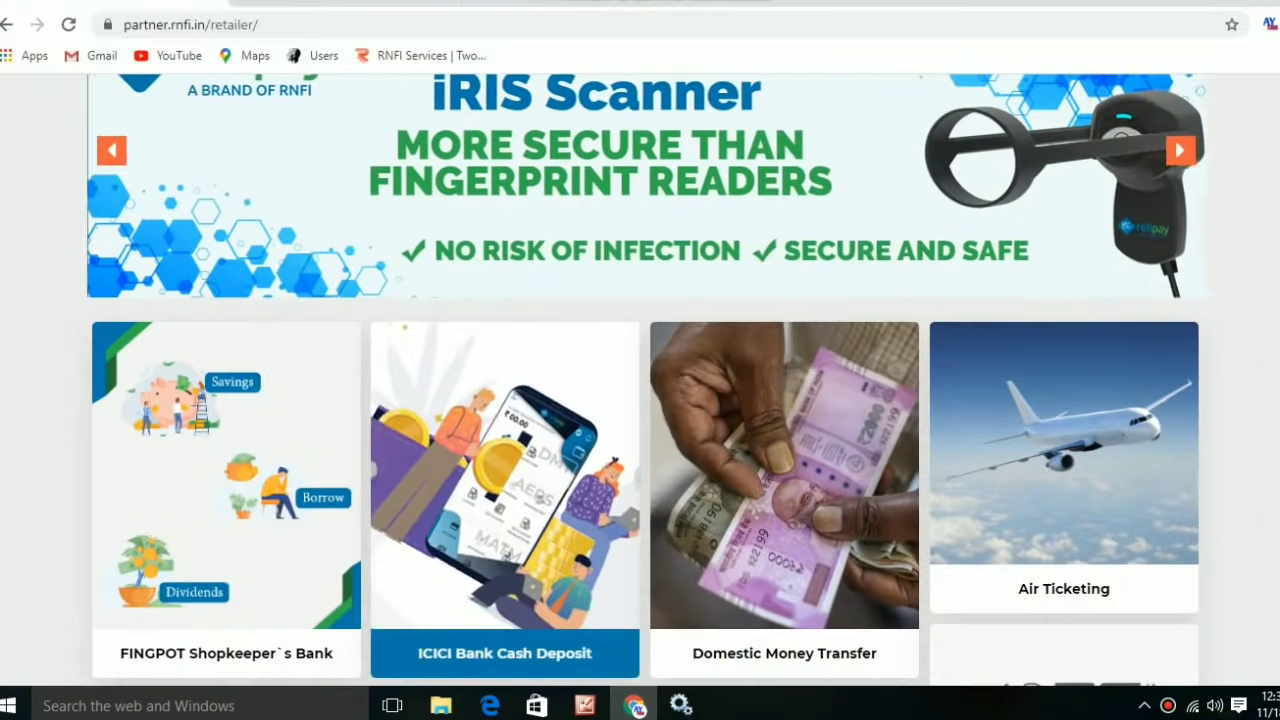
scroll(500, 570, "up", 4)
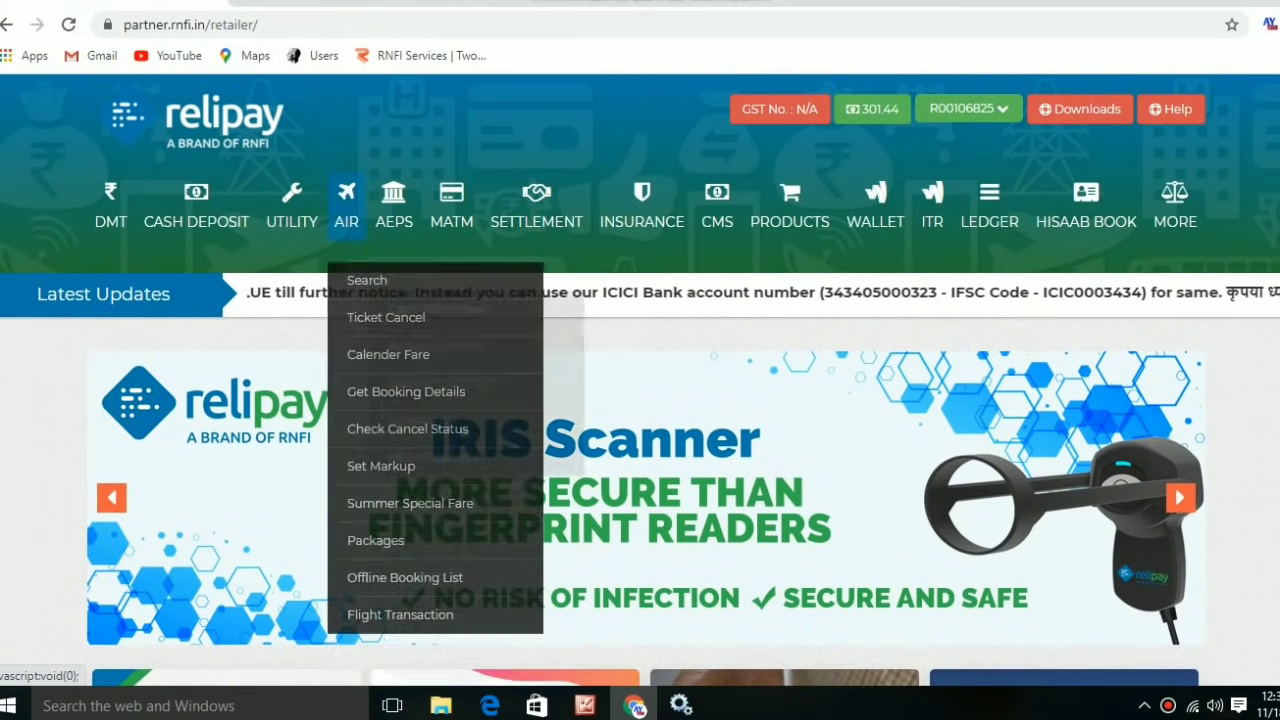
mouse_move(394, 212)
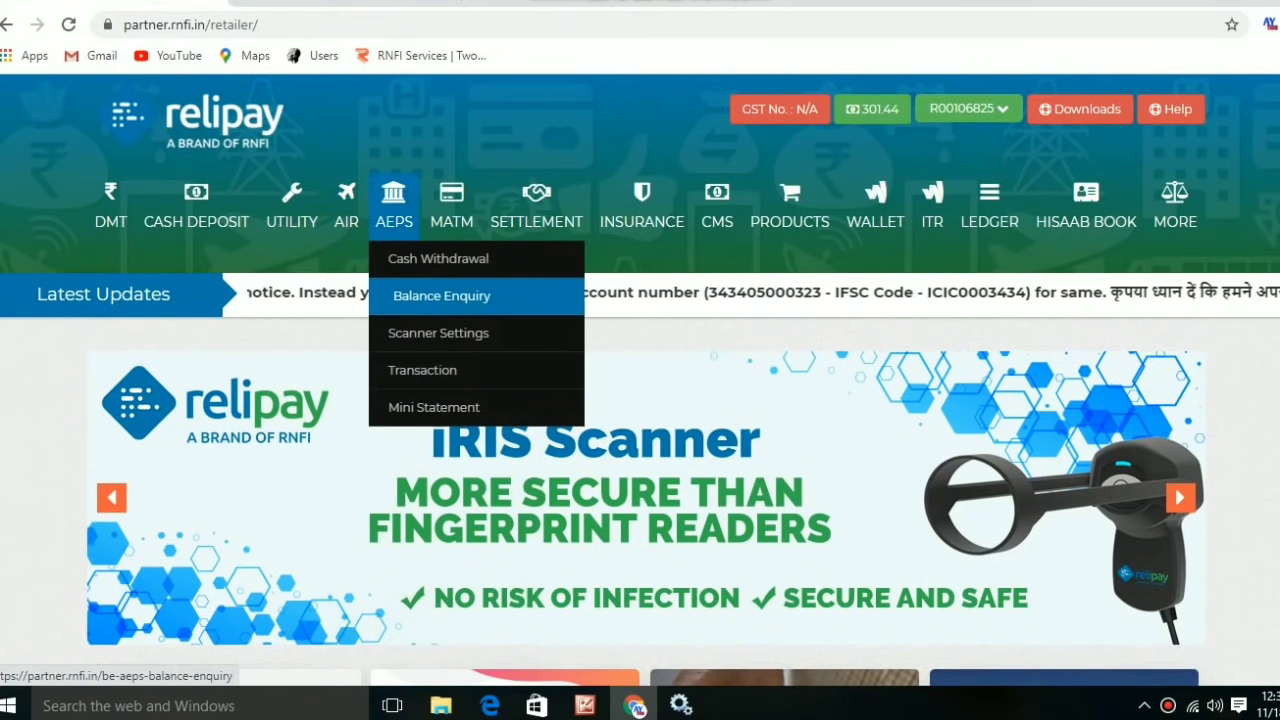
left_click(440, 296)
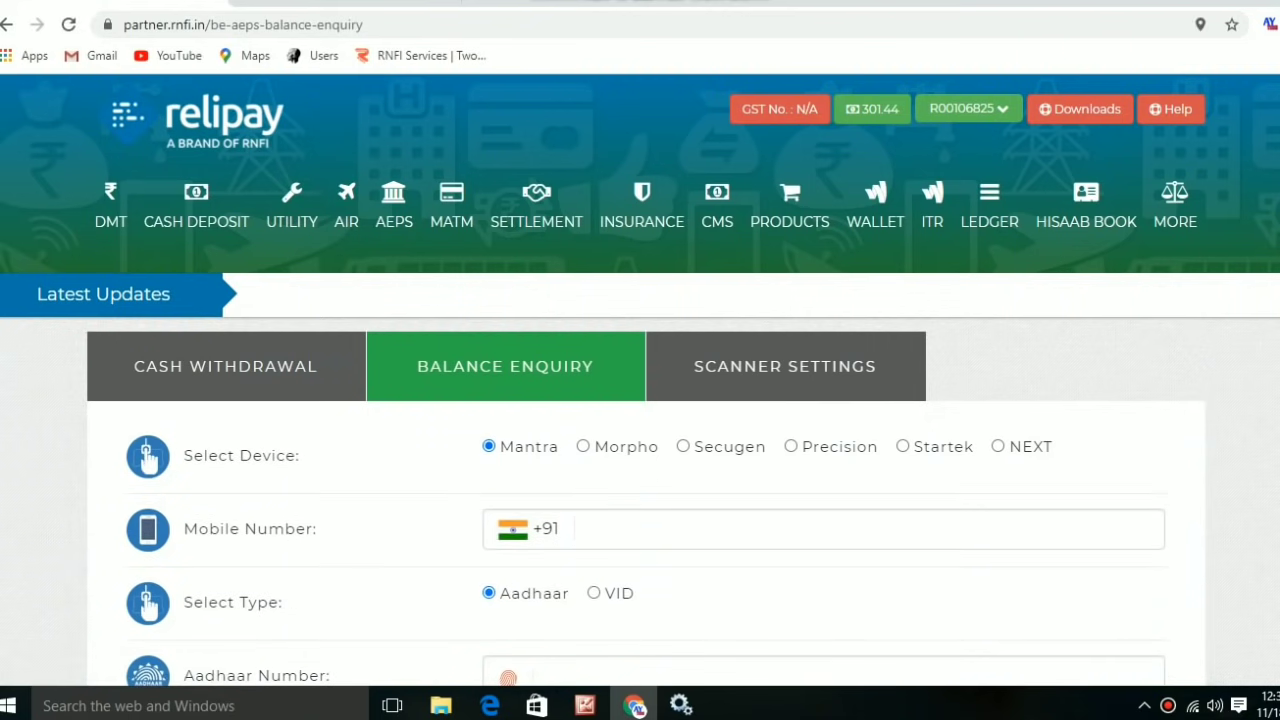
Enter the customer's mobile and Aadhaar numbers and select Allahabad Bank.
left_click(590, 529)
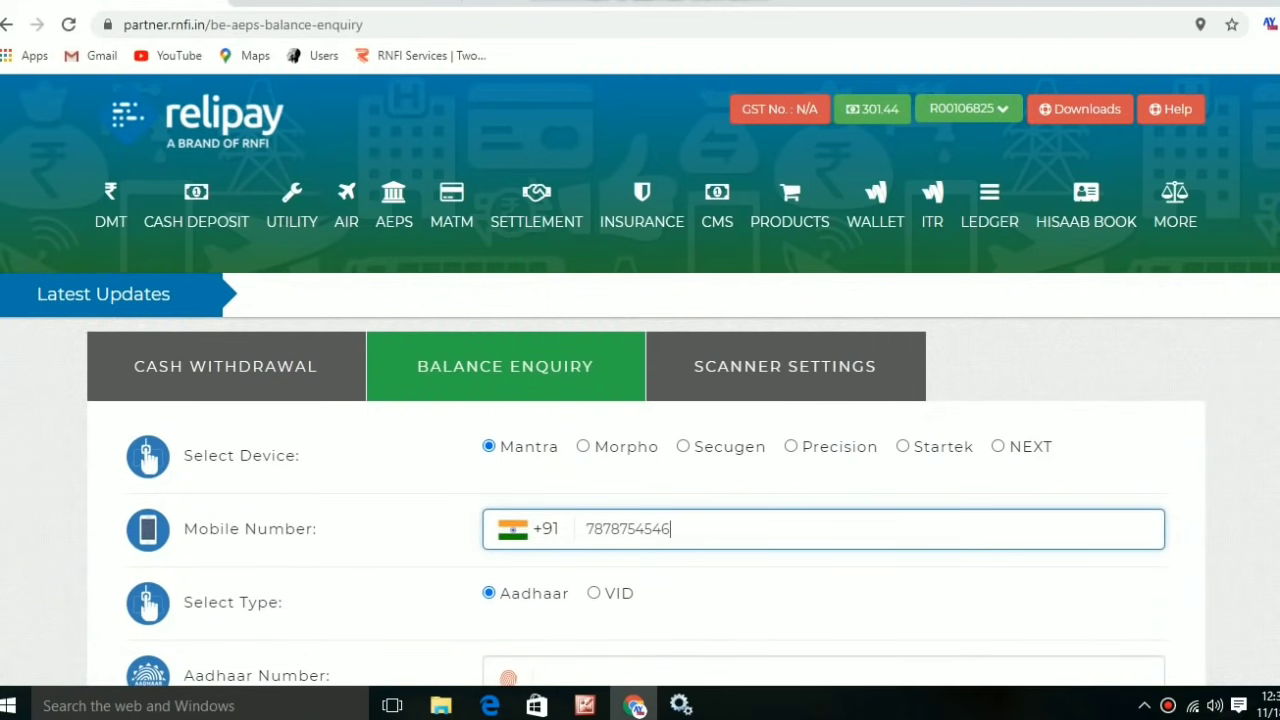
key("Tab")
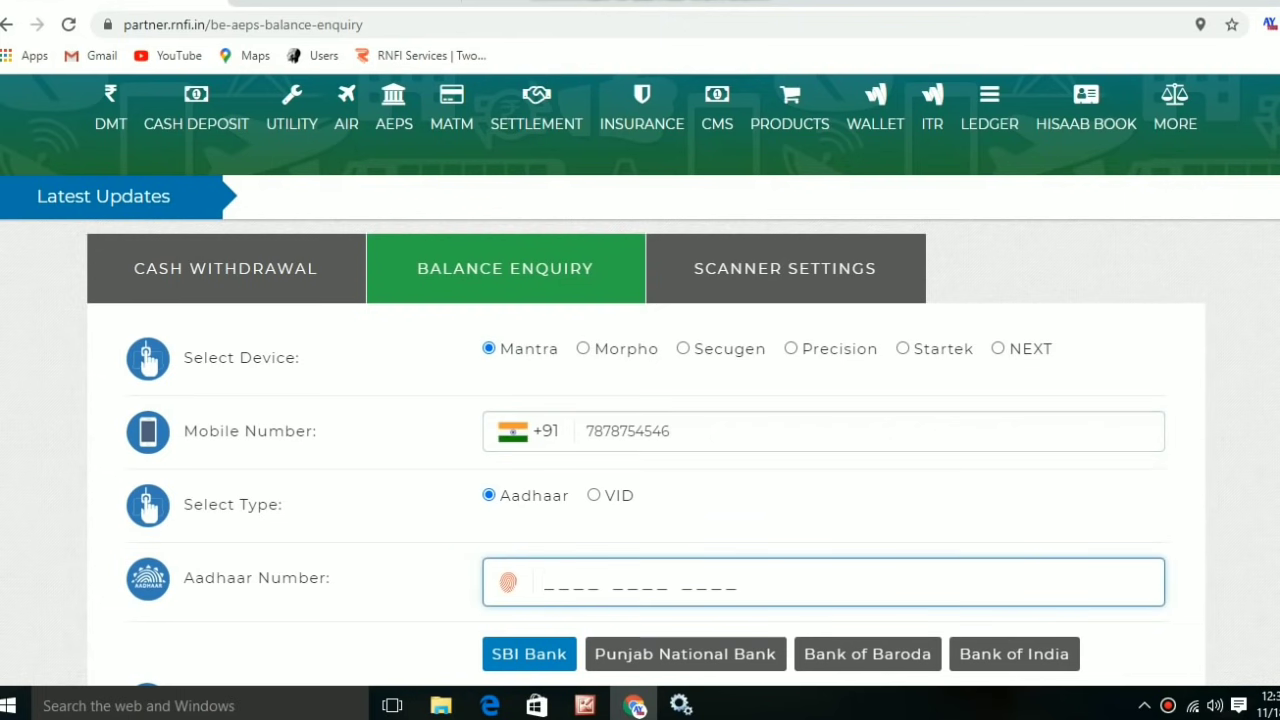
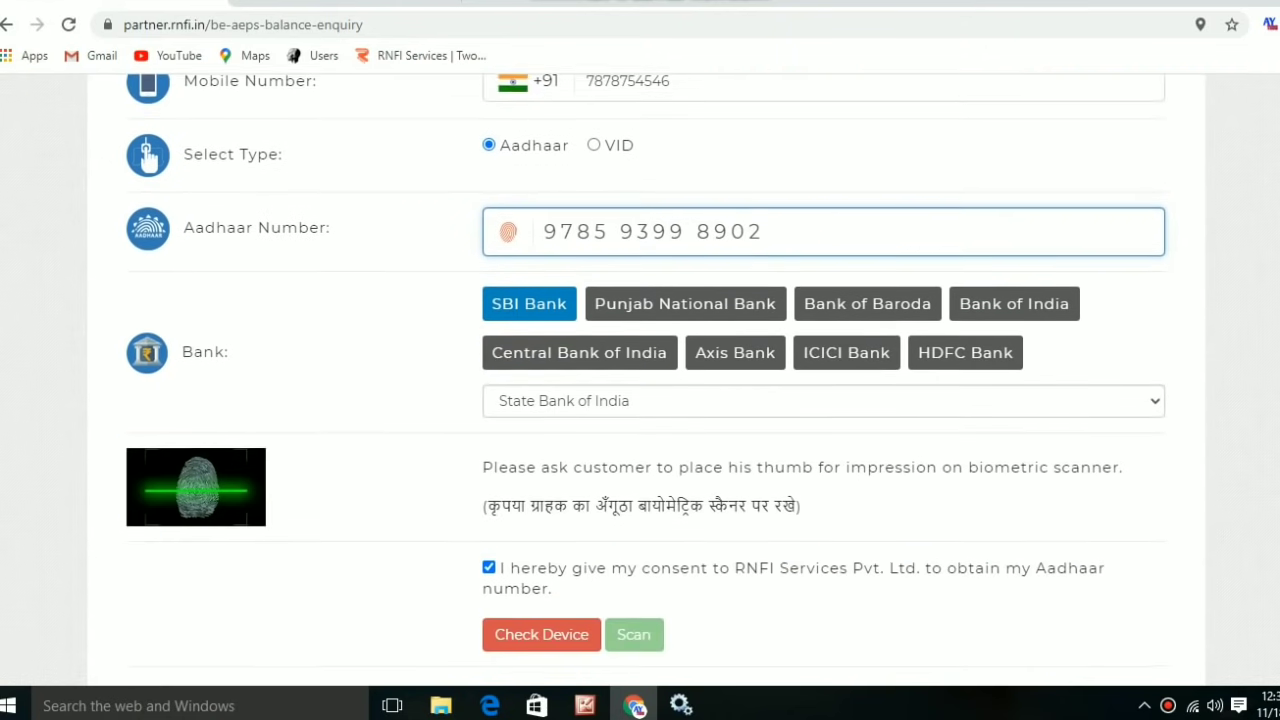
left_click(823, 400)
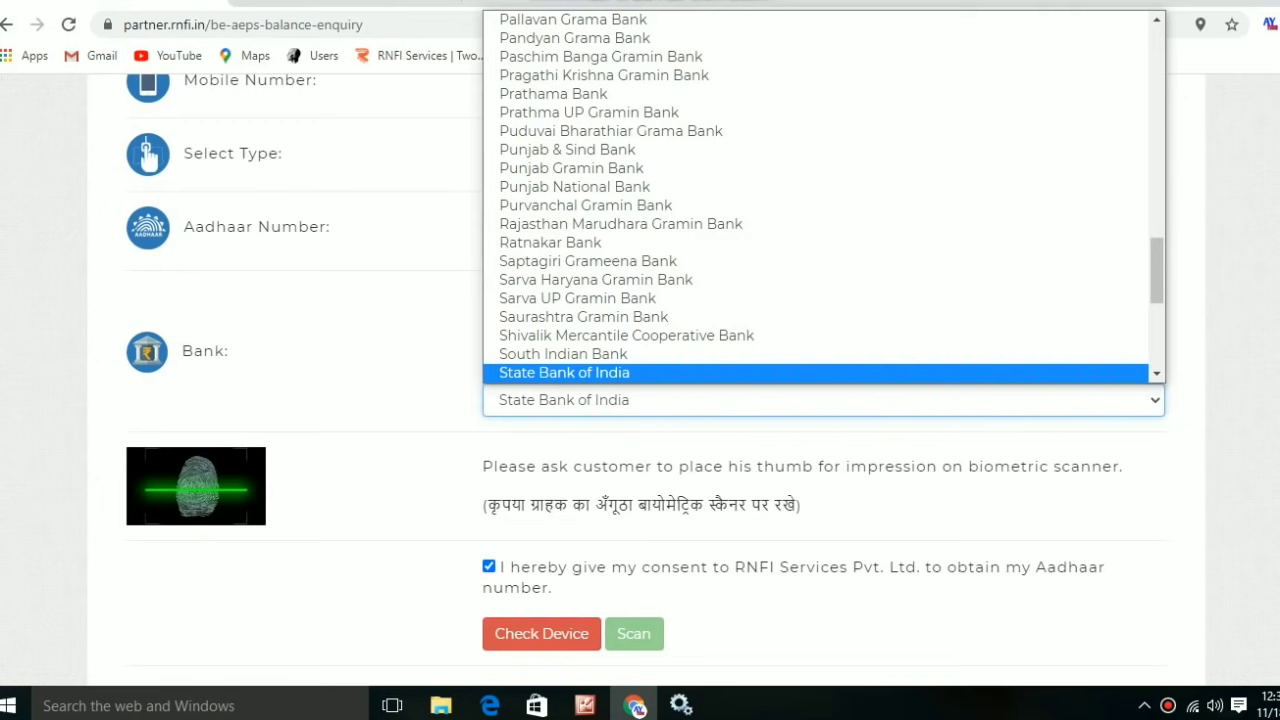
key("Home")
key("Down")
key("Up")
key("Return")
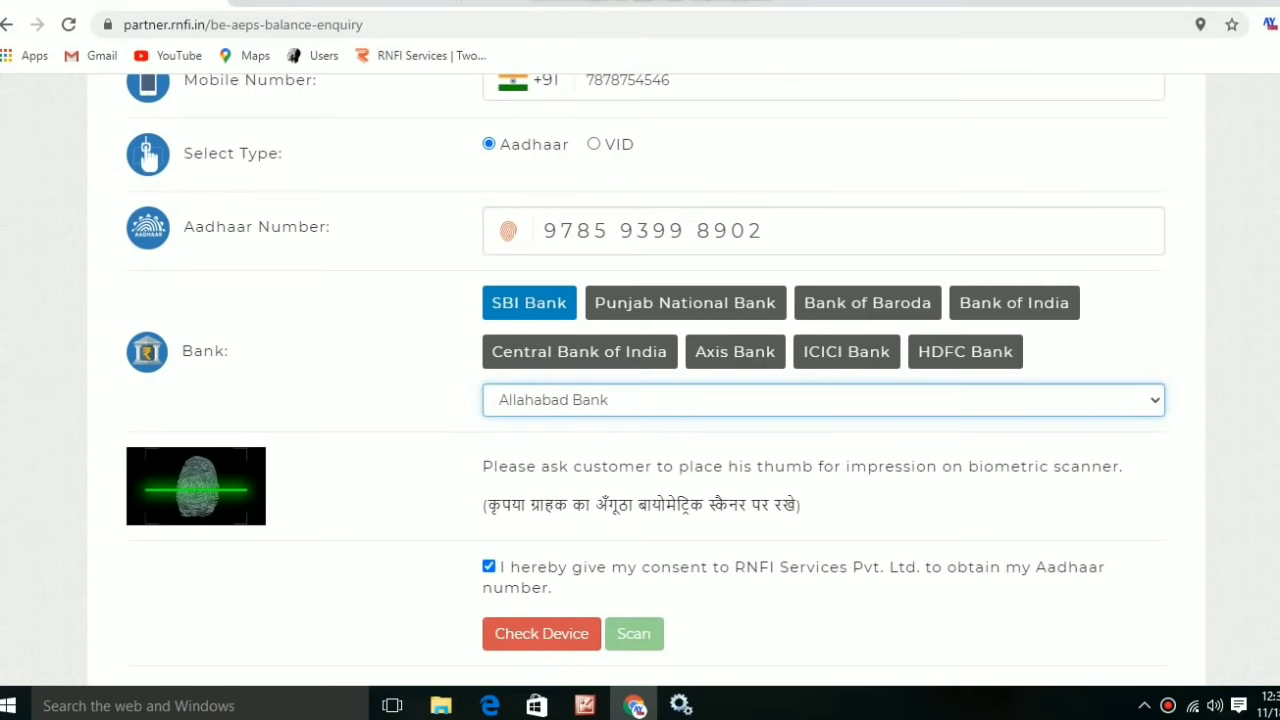
Confirm the fingerprint device is detected and start the fingerprint scan.
key("Tab")
key("Tab")
key("Return")
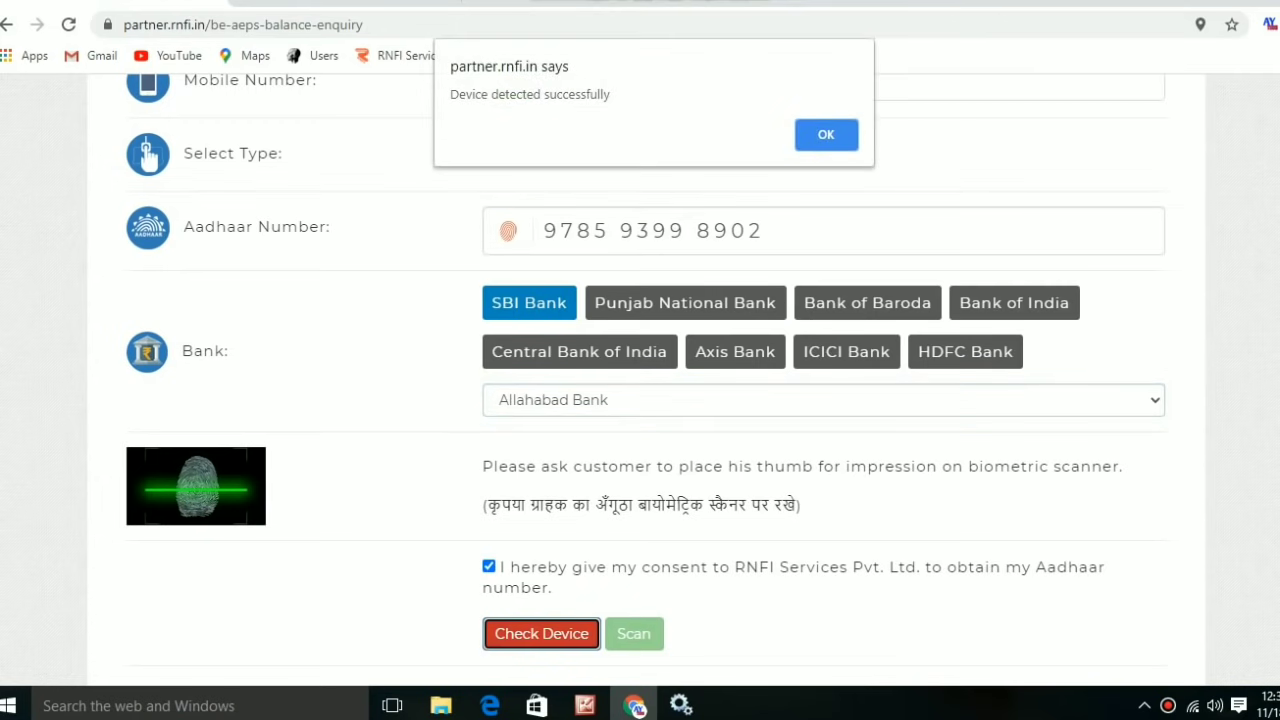
key("Return")
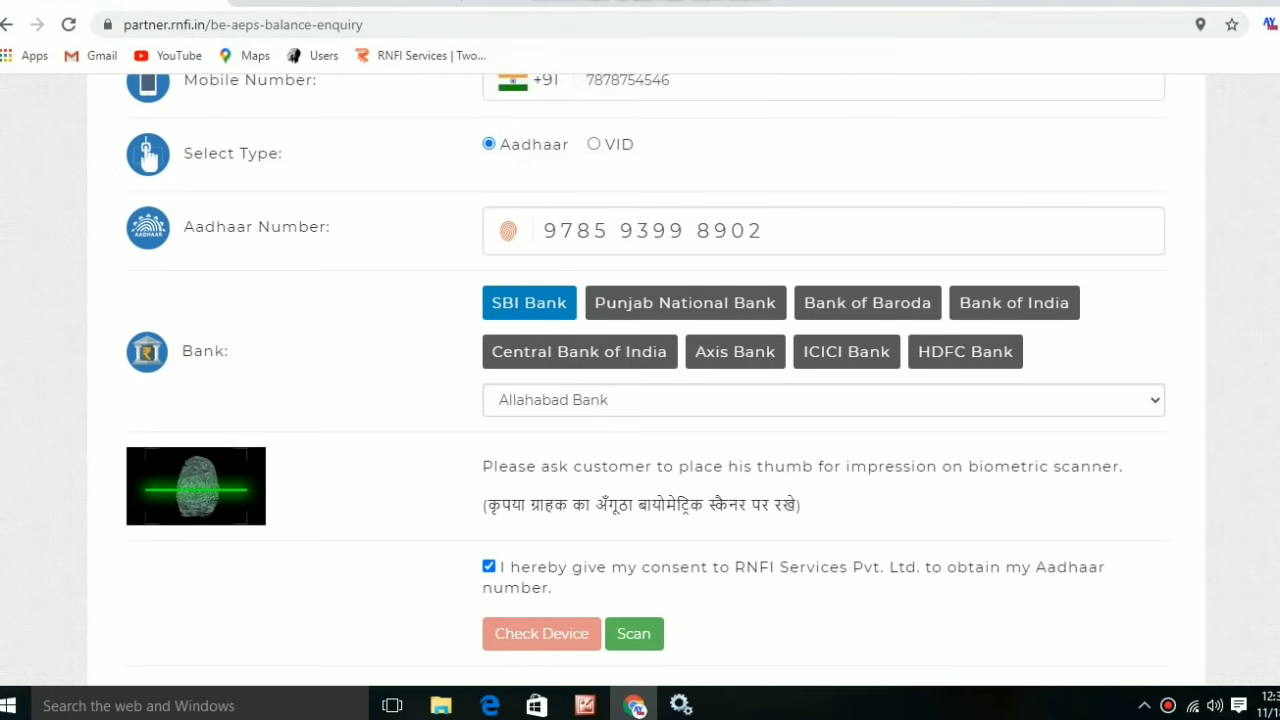
key("Tab")
key("Return")
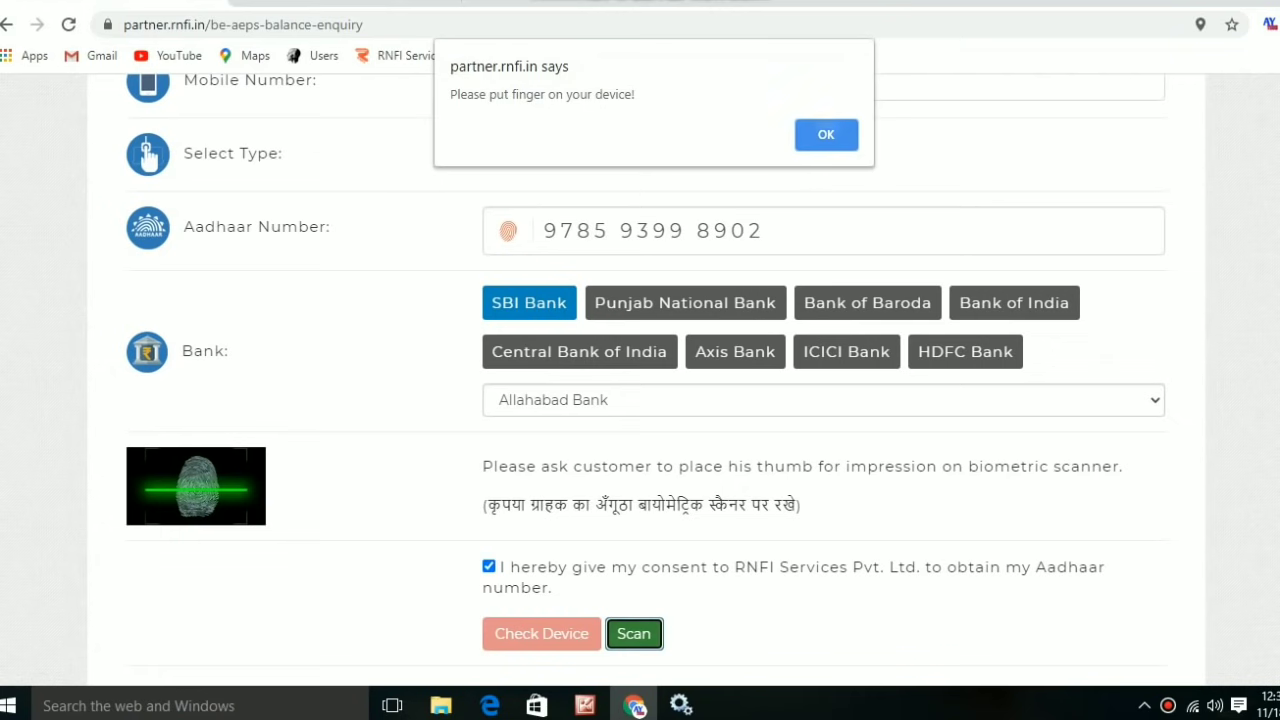
key("Return")
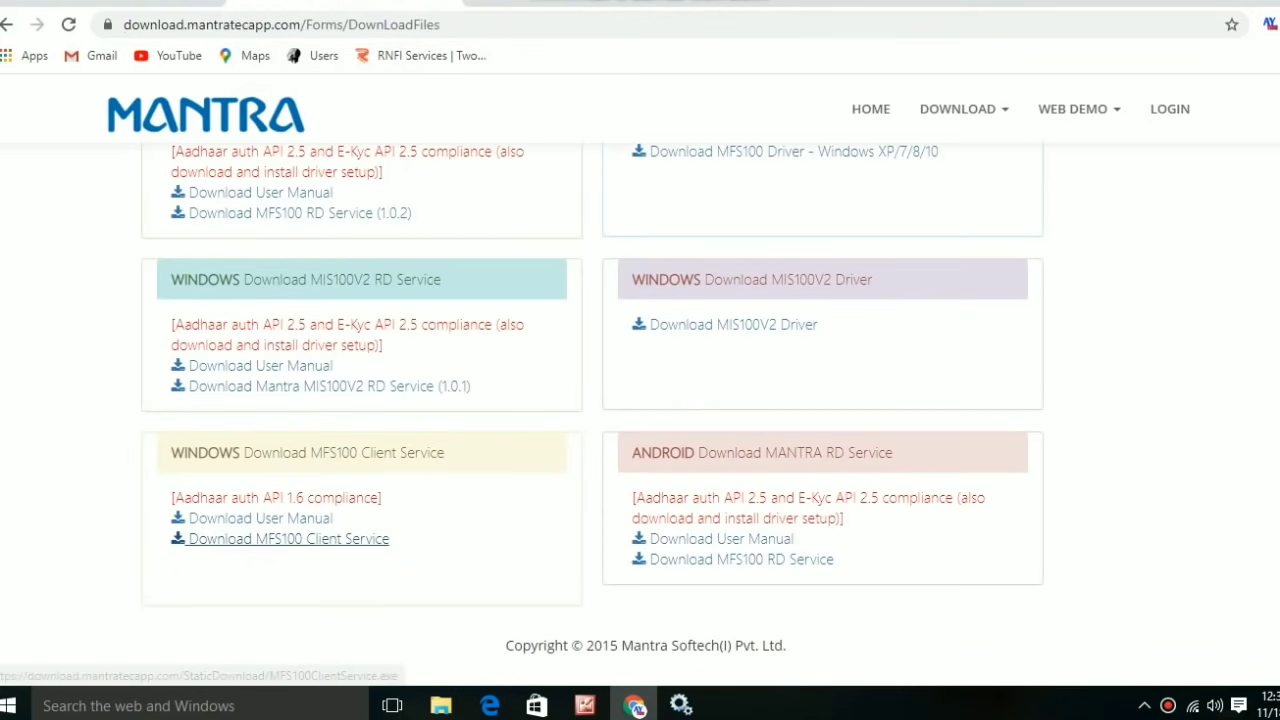
Scroll the Mantra Download Files page back up past the MFS100 Client Service and driver links.
scroll(289, 538, "up", 2)
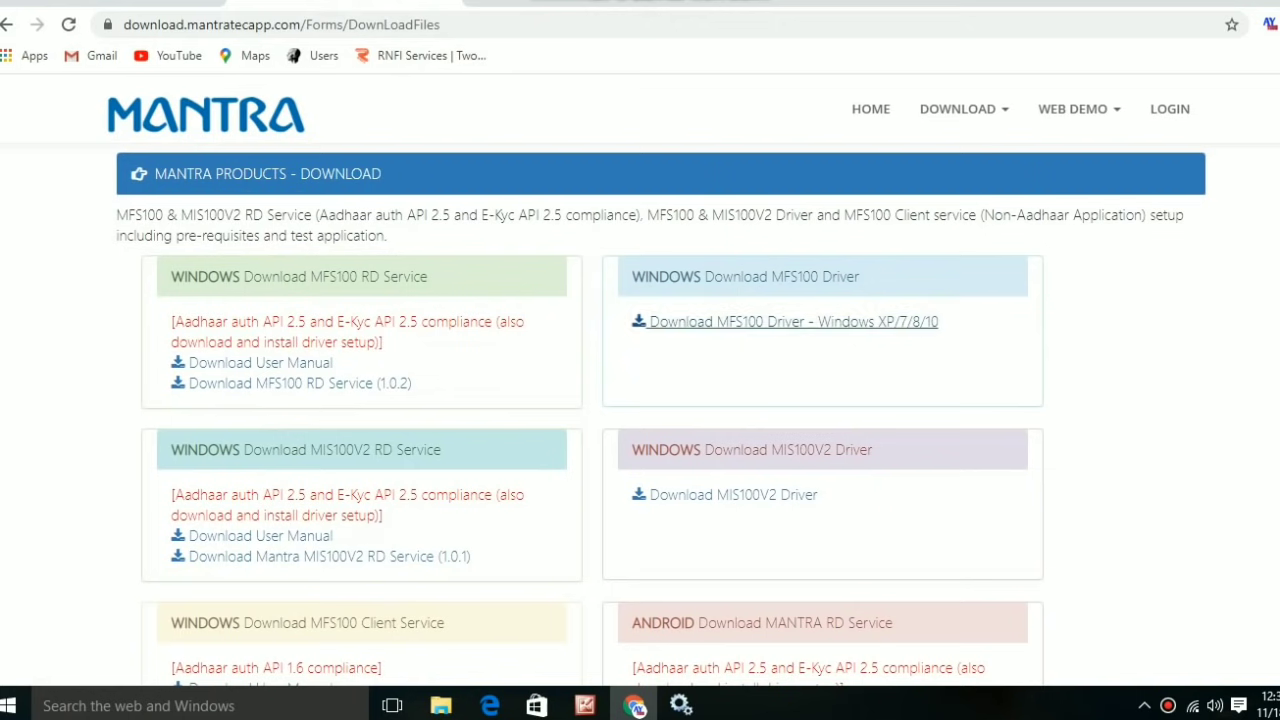